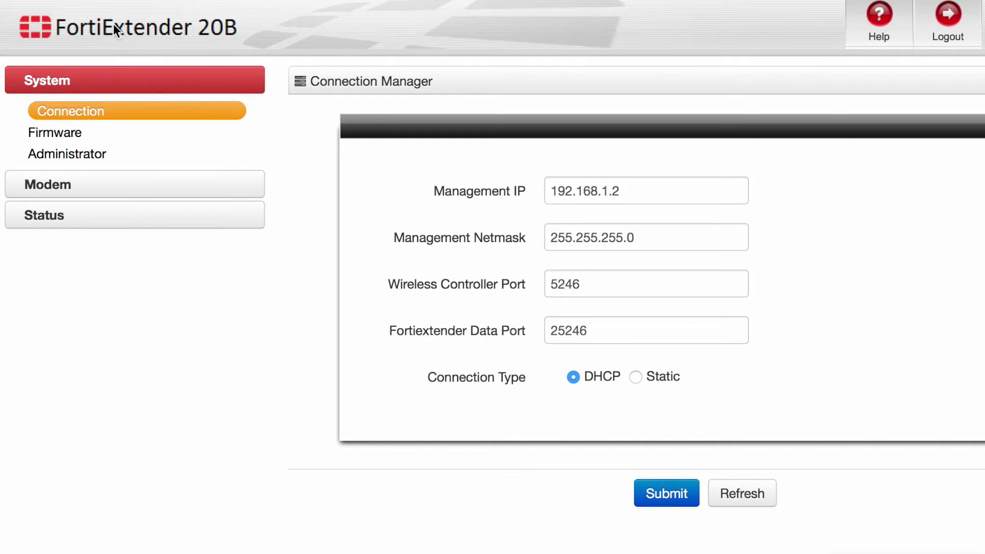
# Look over the firmware page and the modem configuration settings of the FortiExtender 20B.
pyautogui.click(60, 136)
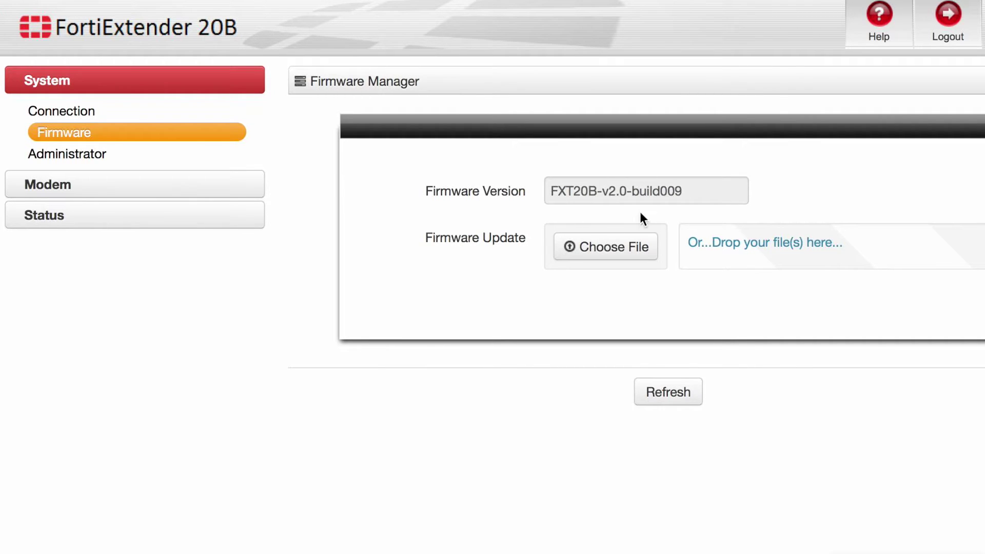
pyautogui.click(44, 184)
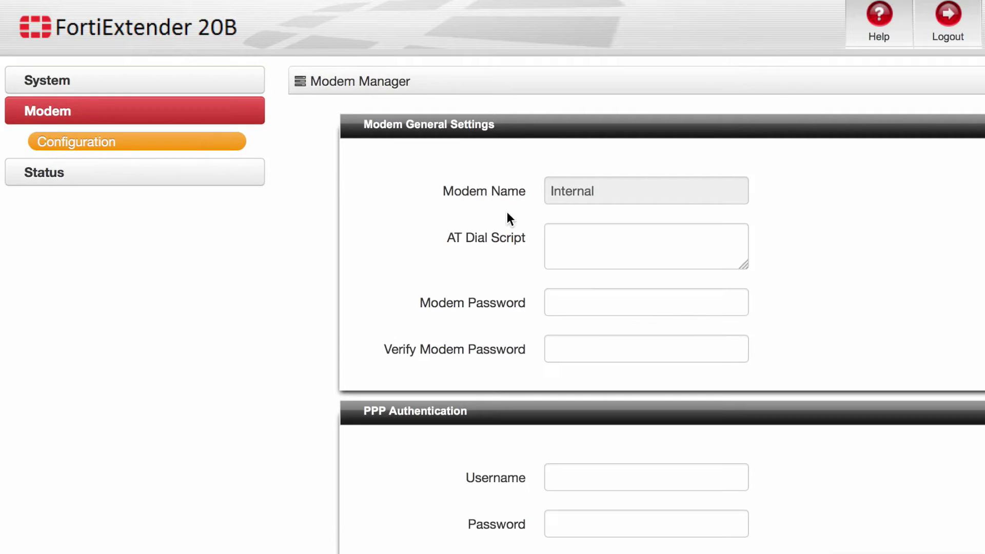
pyautogui.scroll(-7, 507, 213)
pyautogui.scroll(-10, 506, 212)
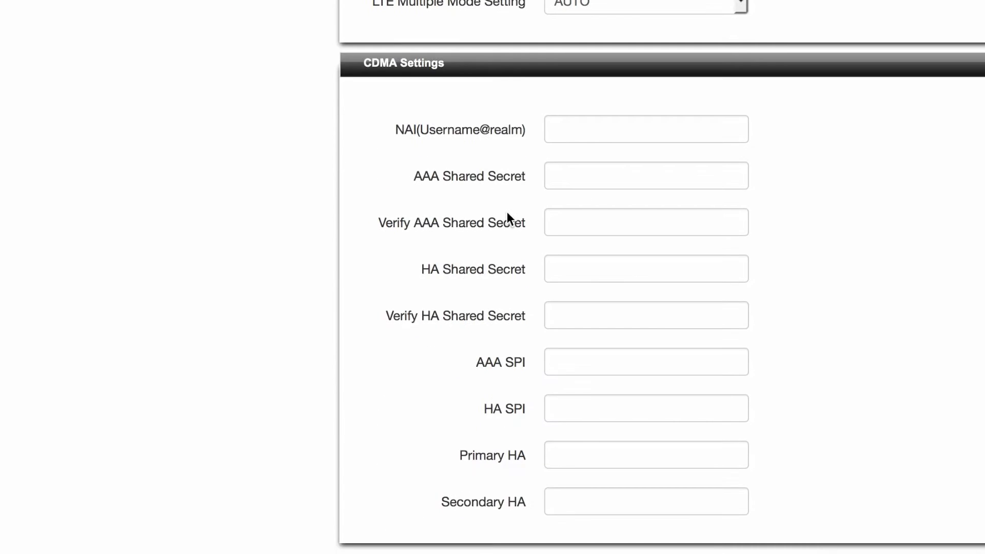
pyautogui.scroll(16, 507, 213)
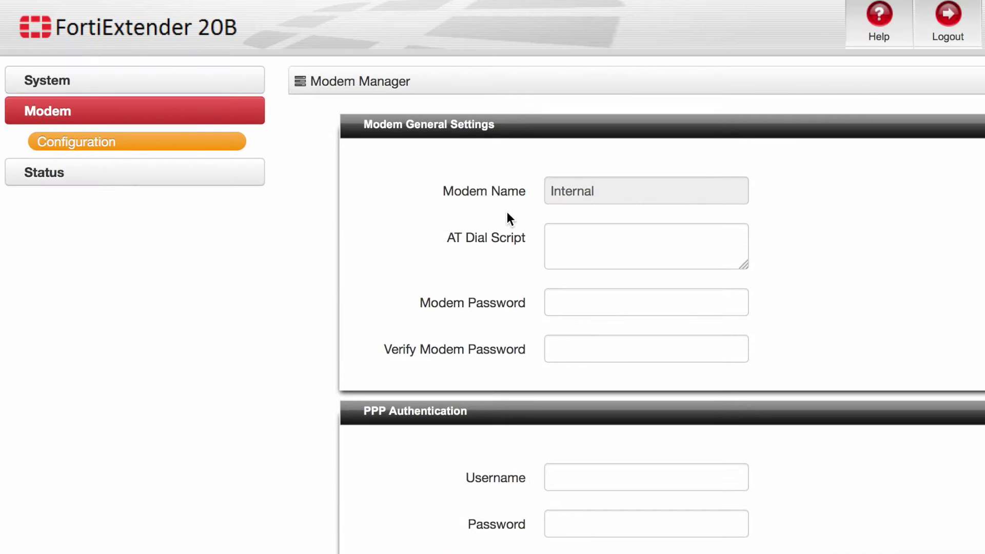
# Show the modem status and select the HUAWEI vendor and E3276 model values.
pyautogui.click(48, 175)
pyautogui.click(49, 175)
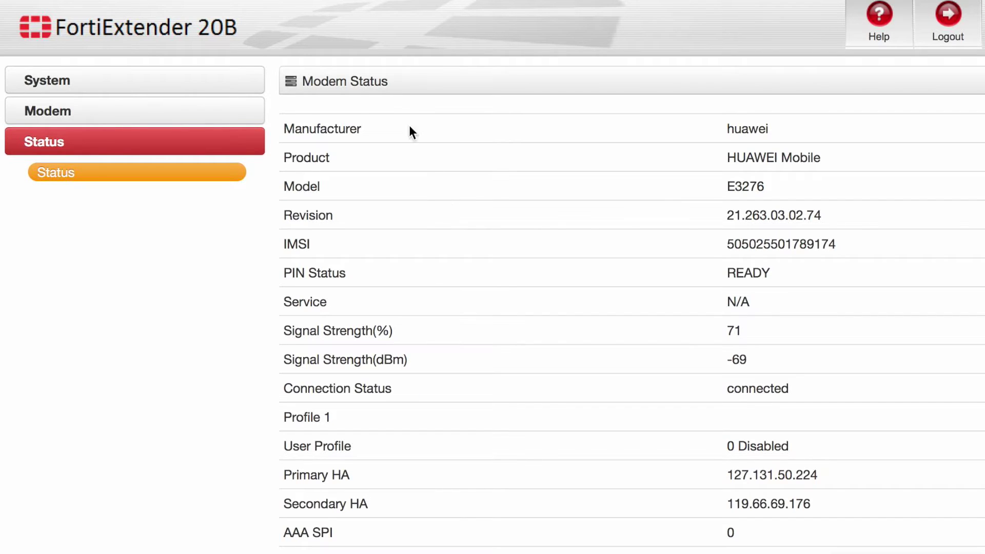
pyautogui.doubleClick(758, 154)
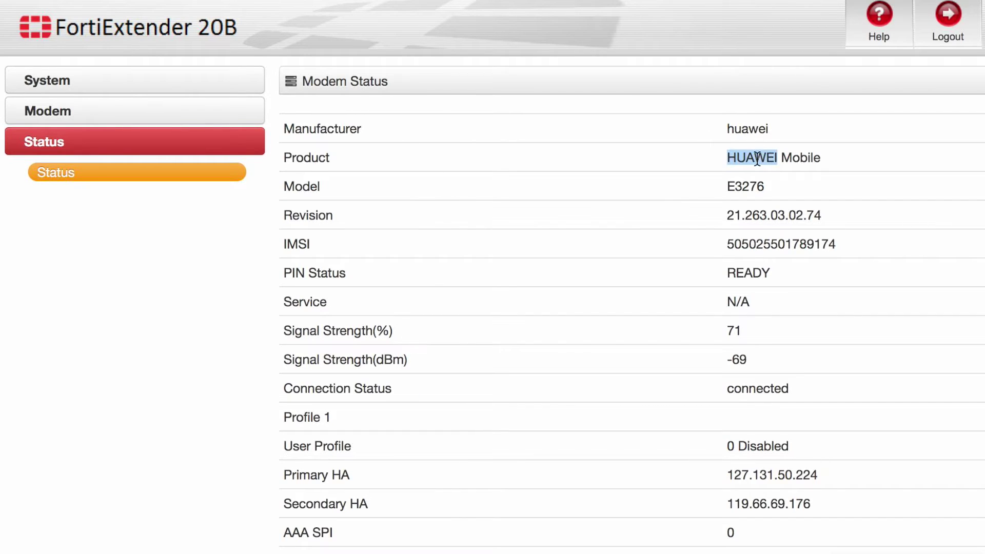
pyautogui.doubleClick(739, 186)
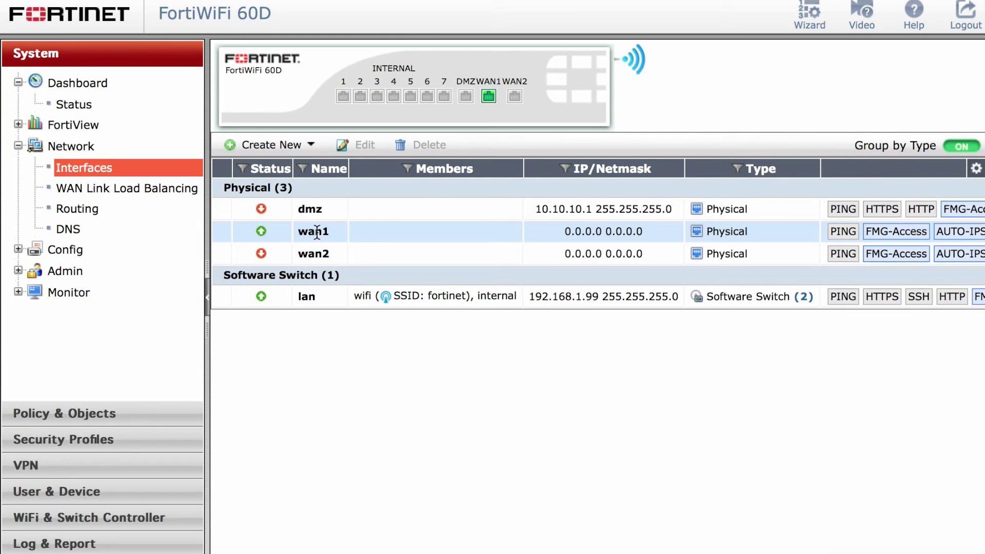
# Set wan1 to Dedicated to Extension Device addressing and highlight its 169.254.1.1 address.
pyautogui.click(317, 232)
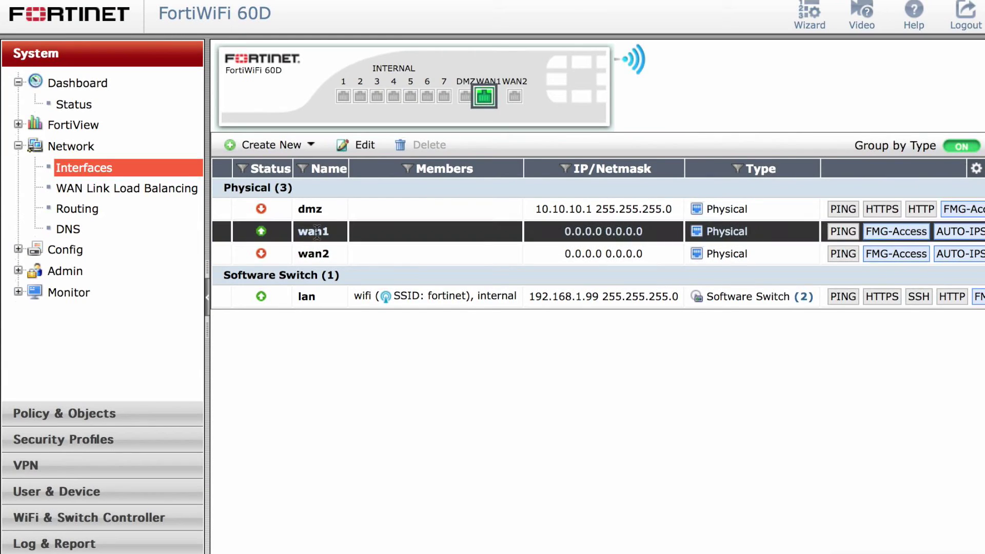
pyautogui.doubleClick(317, 232)
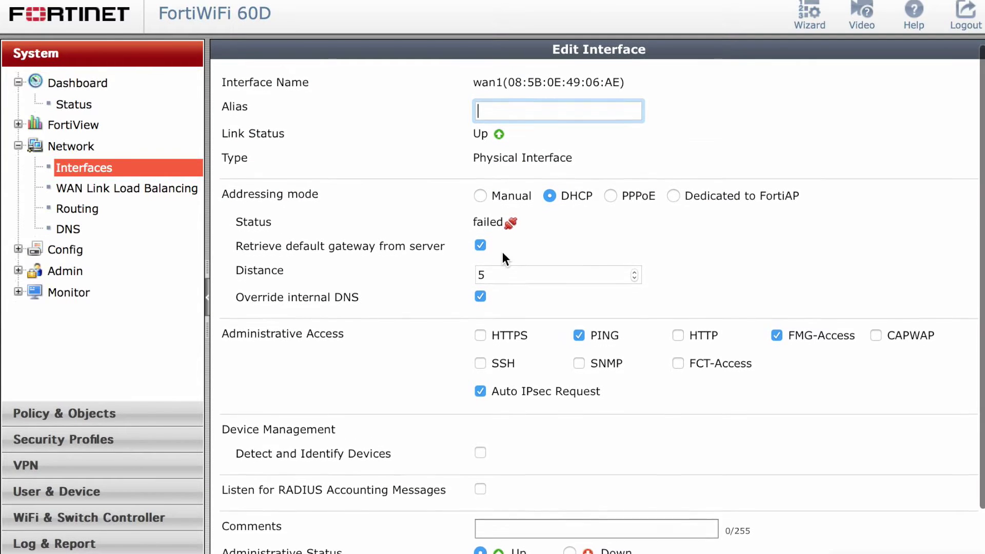
pyautogui.click(673, 195)
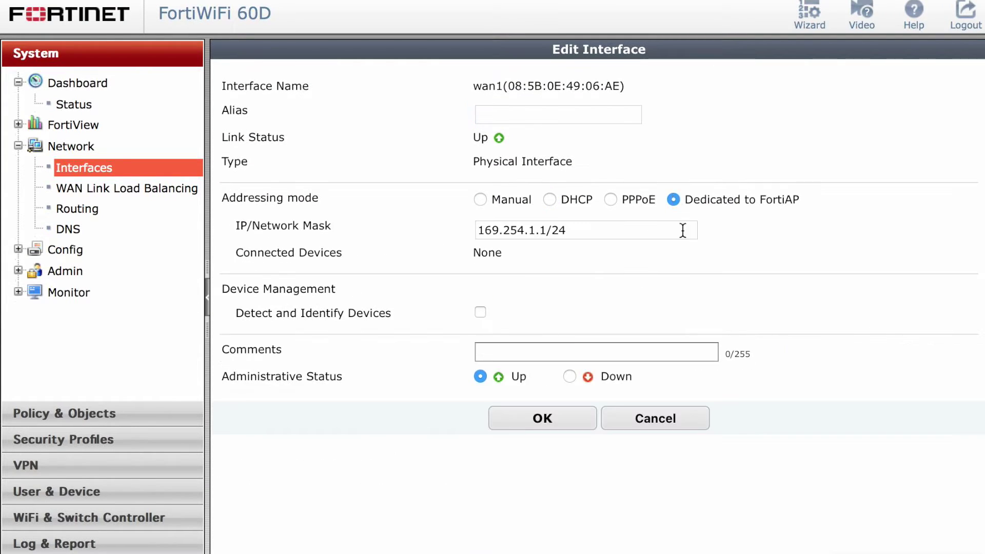
pyautogui.click(542, 418)
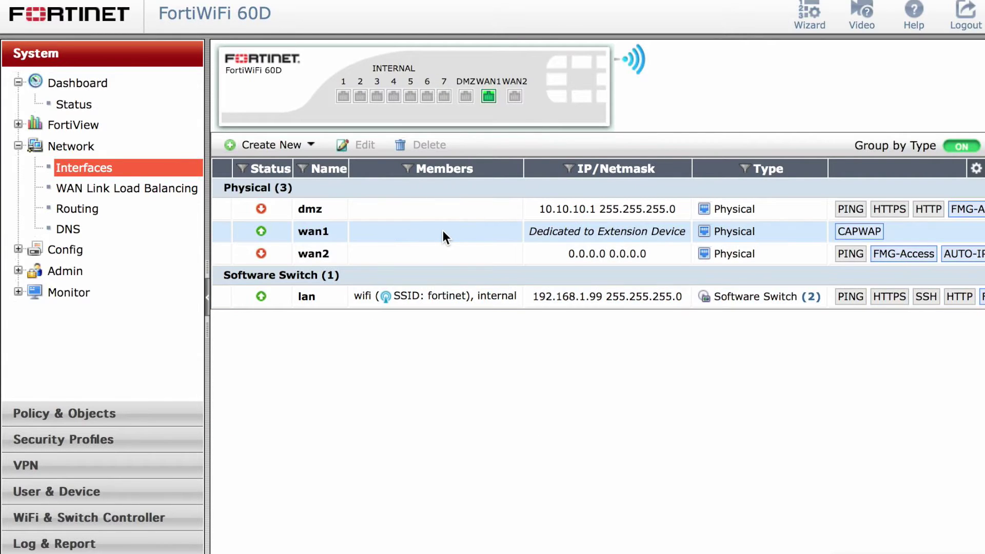
pyautogui.moveTo(550, 230); pyautogui.dragTo(677, 230)
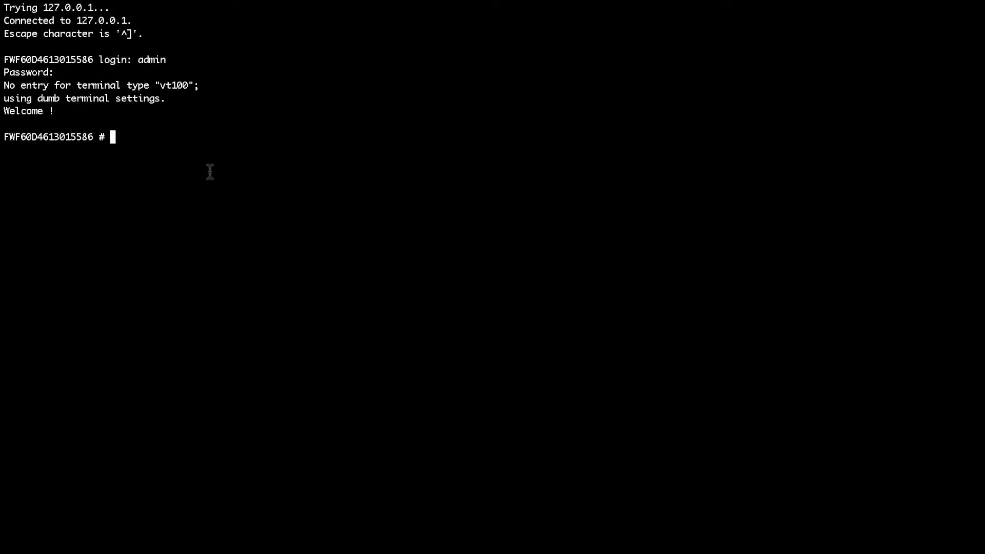
# Under config system global, set fortiextender enable.
pyautogui.write('config system global')
pyautogui.press('Return')
pyautogui.press('Return')
pyautogui.write('set forti')
pyautogui.press('Tab')
pyautogui.press('Tab')
pyautogui.write('e')
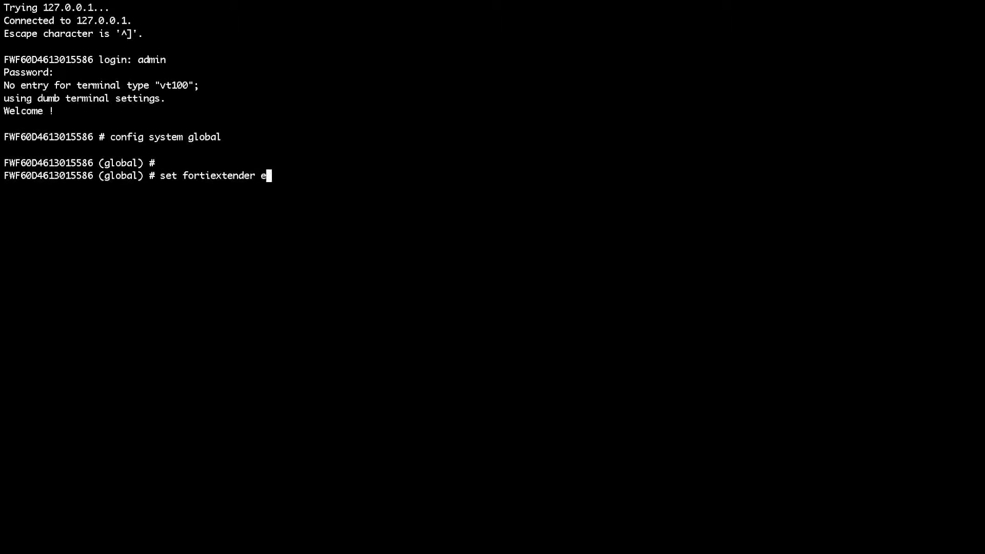
# Set wireless-controller enable and end to apply the global settings.
pyautogui.press('Tab')
pyautogui.press('Return')
pyautogui.press('Return')
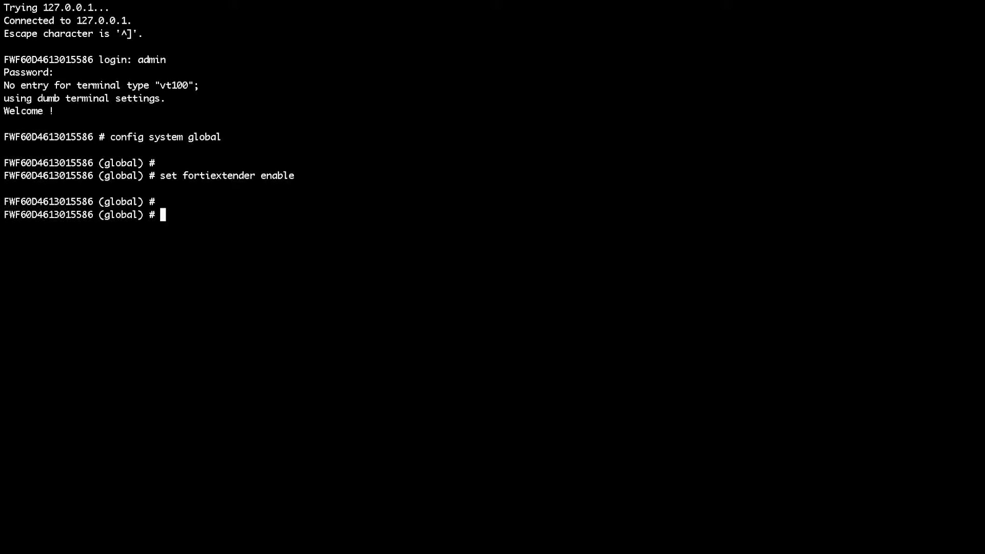
pyautogui.write('set w')
pyautogui.press('Tab')
pyautogui.press('Tab')
pyautogui.press('Tab')
pyautogui.press('Tab')
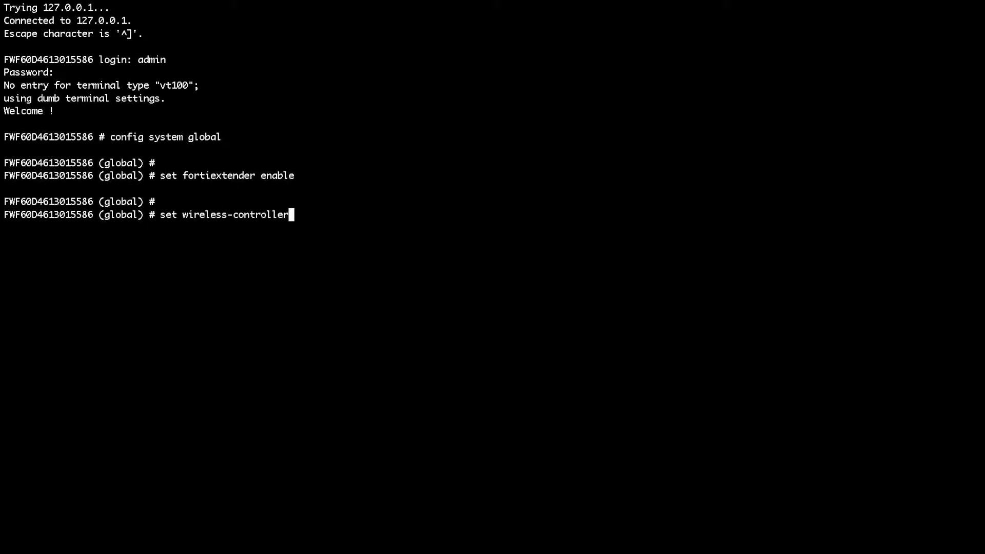
pyautogui.press('Tab')
pyautogui.press('Return')
pyautogui.press('Return')
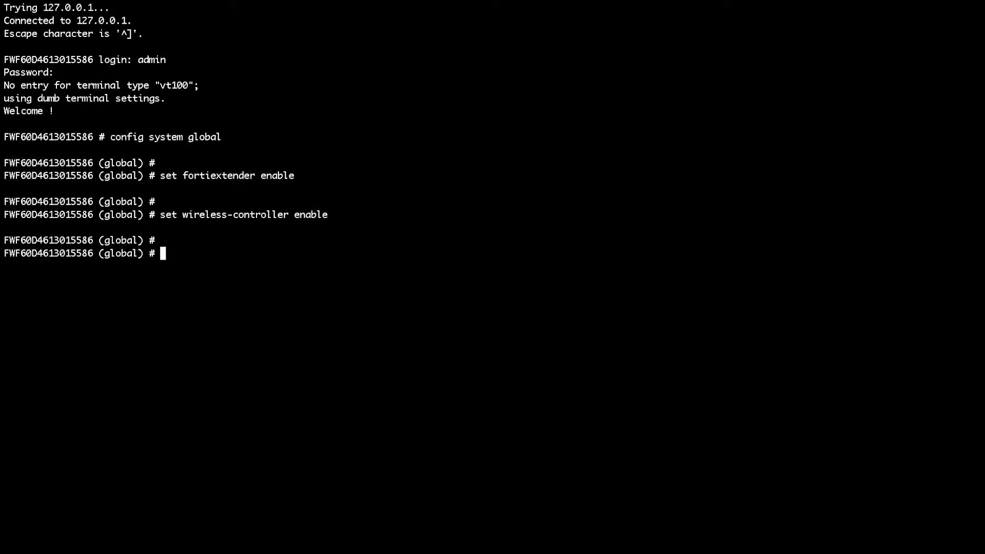
pyautogui.write('en`')
pyautogui.press('Return')
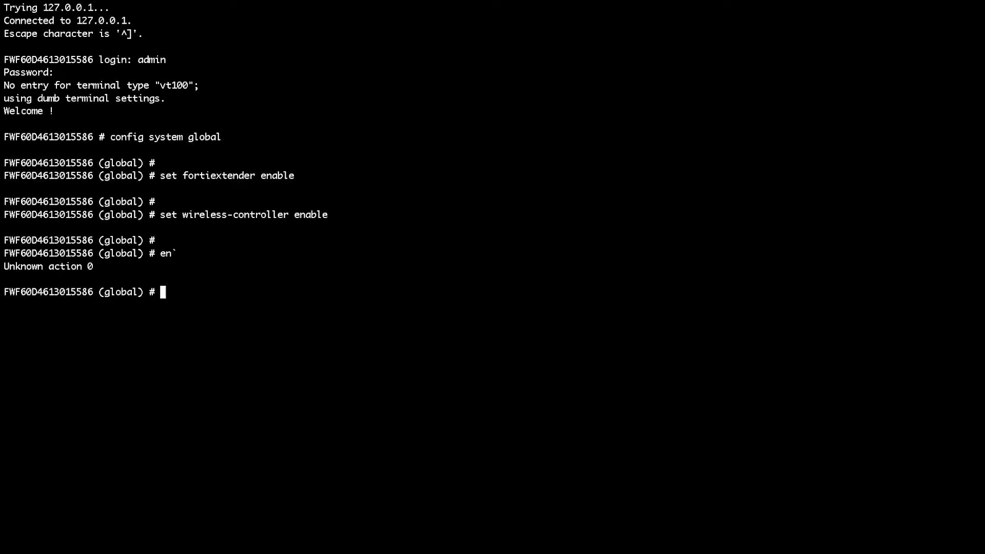
pyautogui.write('end')
pyautogui.press('Return')
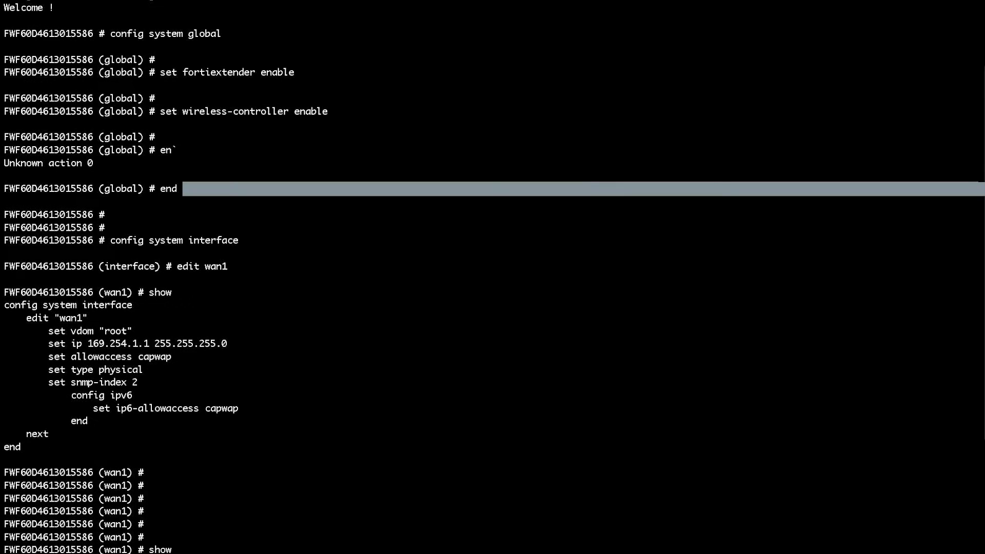
# Show the wan1 configuration and highlight its set ip 169.254.1.1 line.
pyautogui.press('Return')
pyautogui.write('\\')
pyautogui.press('Return')
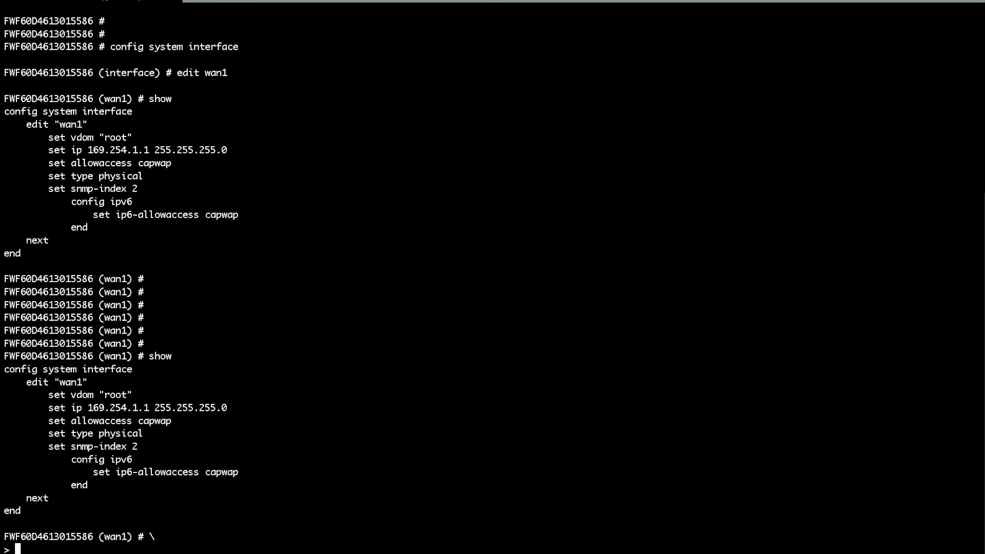
pyautogui.press('Return')
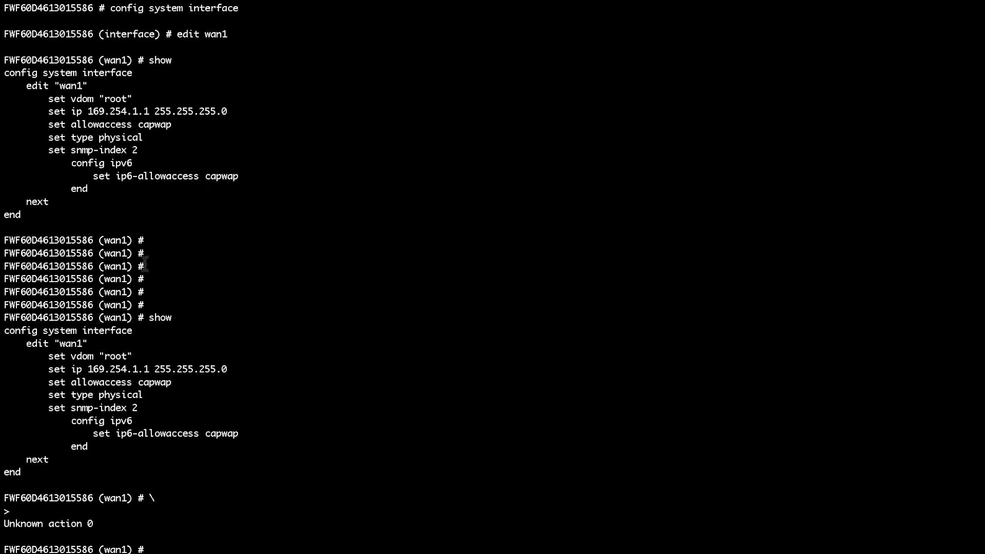
pyautogui.doubleClick(57, 369)
pyautogui.moveTo(57, 369); pyautogui.dragTo(206, 374)
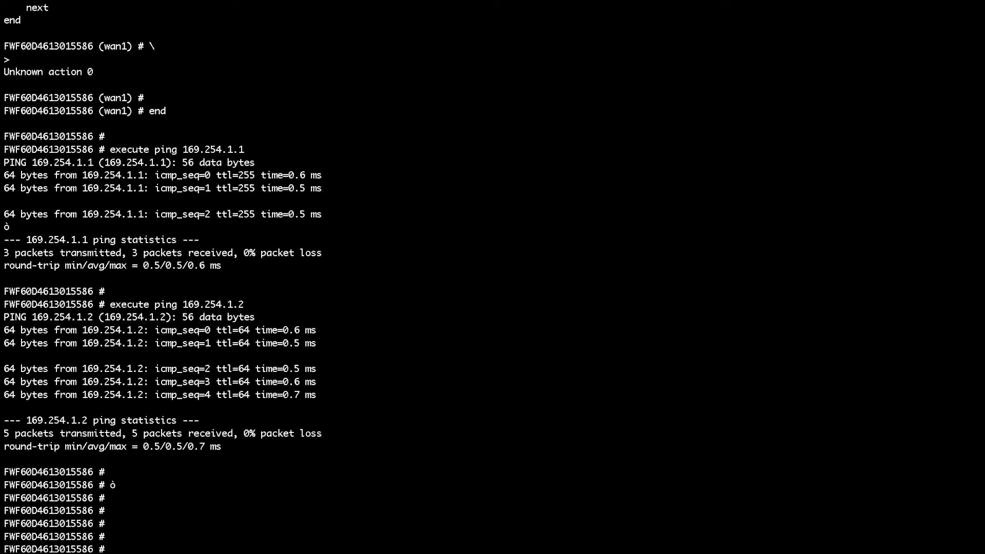
# Ping 169.254.1.2 again and confirm 0% packet loss.
pyautogui.press('Return')
pyautogui.press('Up')
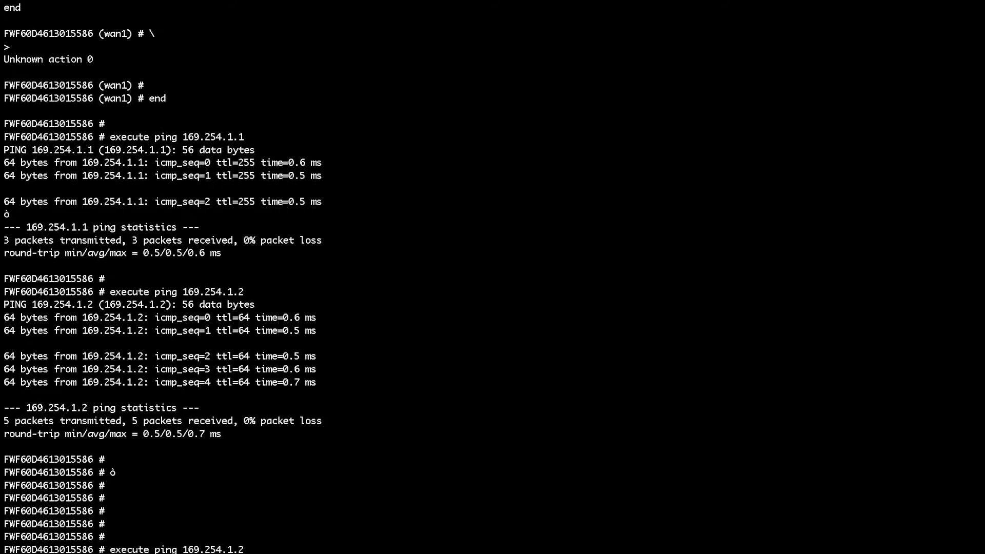
pyautogui.press('Return')
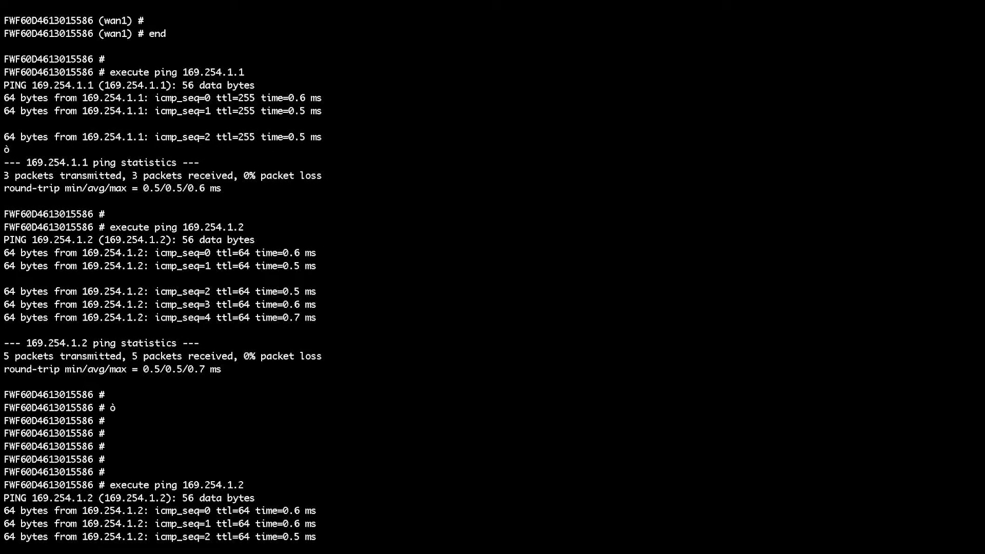
pyautogui.press('Return')
pyautogui.write('ò')
pyautogui.press('Return')
pyautogui.press('Return')
pyautogui.press('Return')
pyautogui.press('Return')
pyautogui.press('Return')
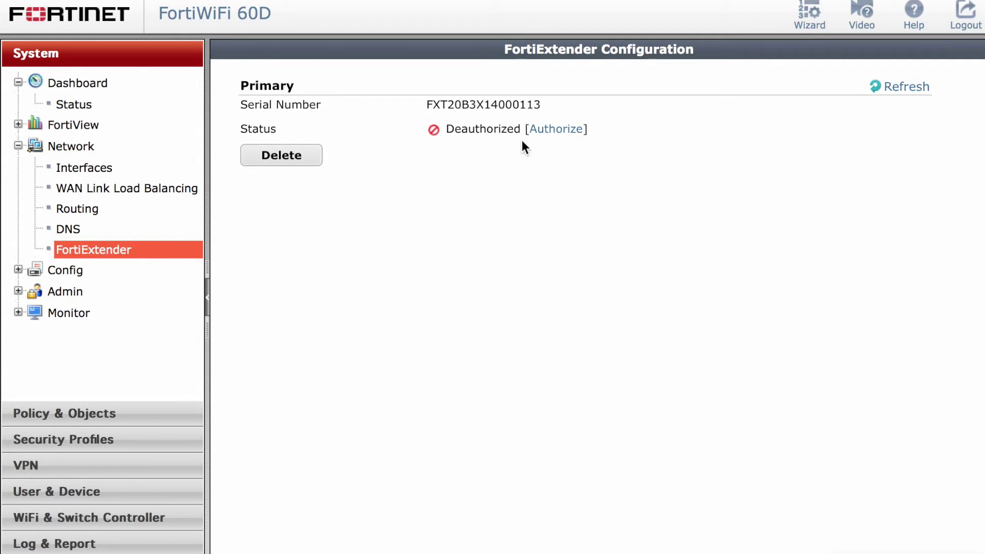
# Authorize the FortiExtender, add the USB Modem Information dashboard widget, and enter config system modem.
pyautogui.click(555, 134)
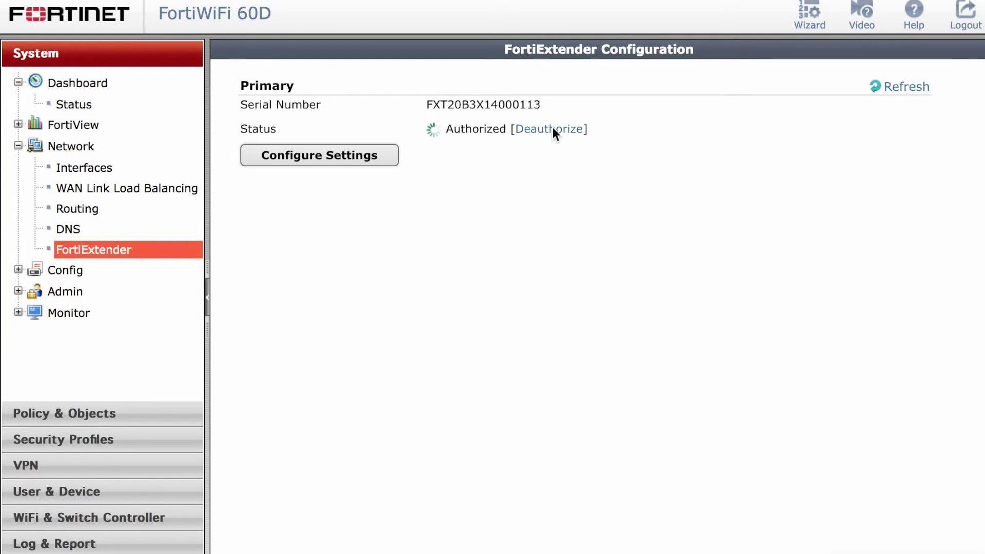
pyautogui.click(75, 105)
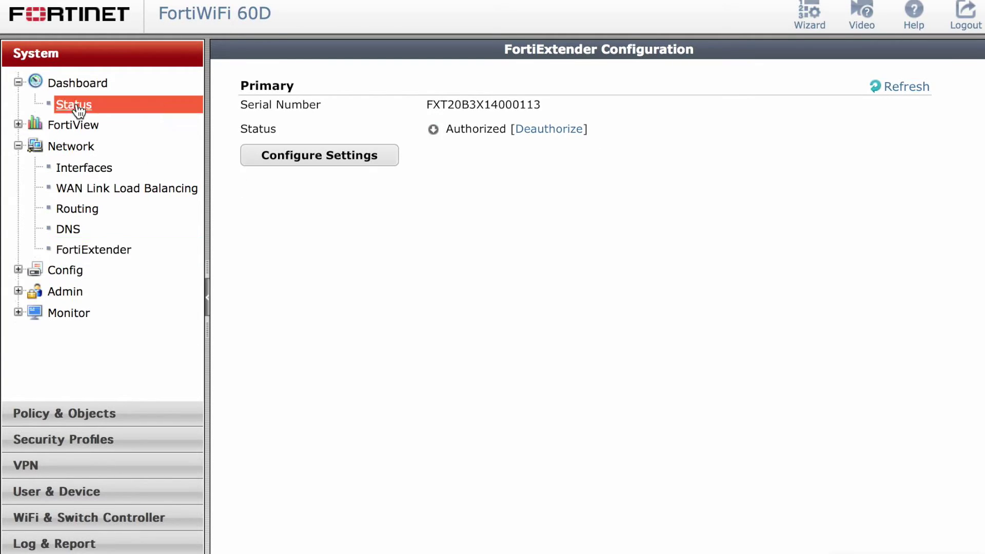
pyautogui.click(250, 54)
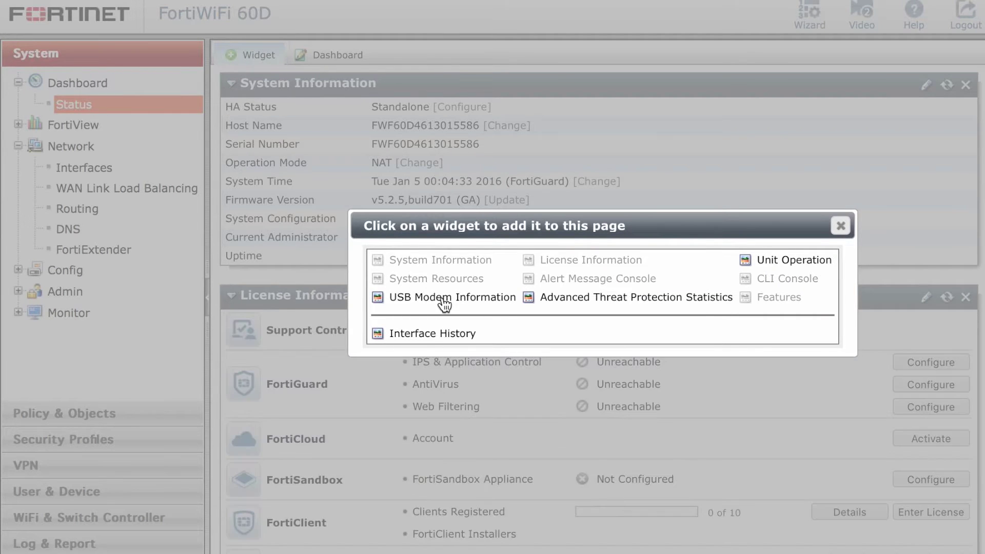
pyautogui.click(442, 300)
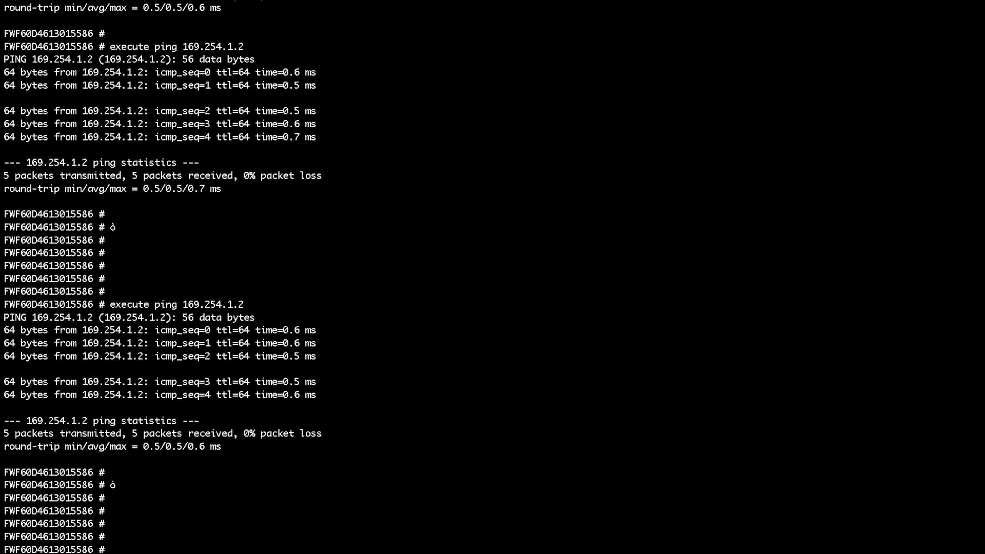
pyautogui.press('Return')
pyautogui.write('config system ')
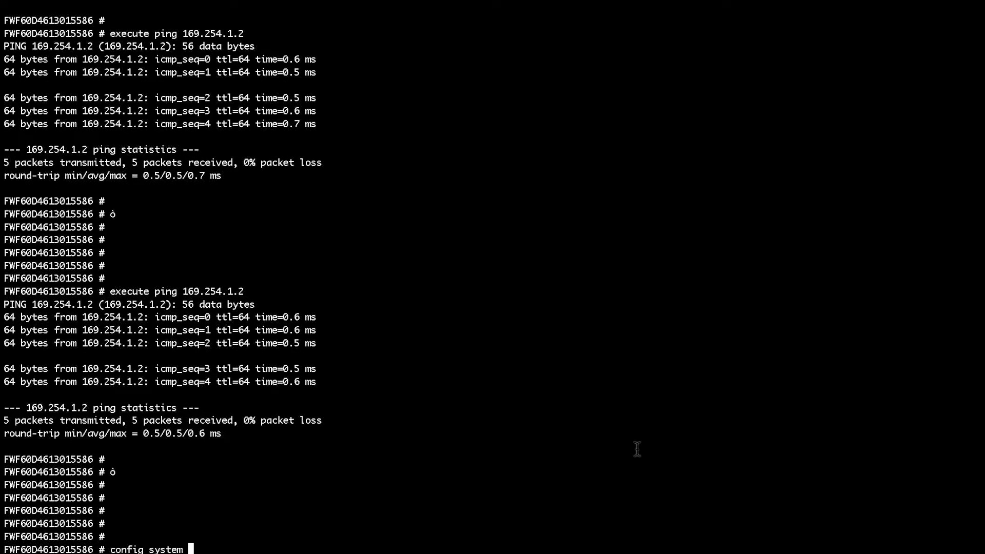
pyautogui.write('modem')
# In config system modem, display the current settings and set status enable.
pyautogui.press('Return')
pyautogui.write('show')
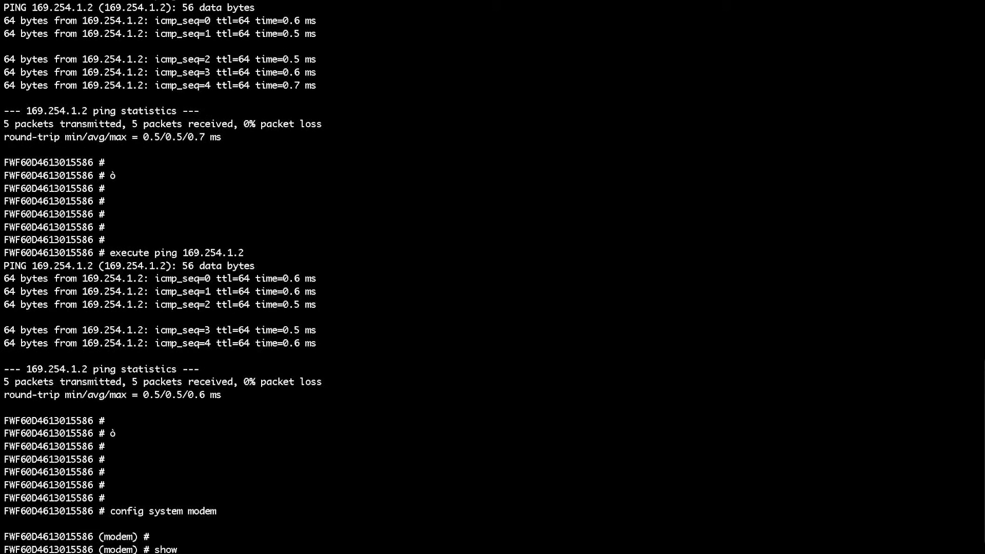
pyautogui.press('Return')
pyautogui.press('Return')
pyautogui.write('set status enable')
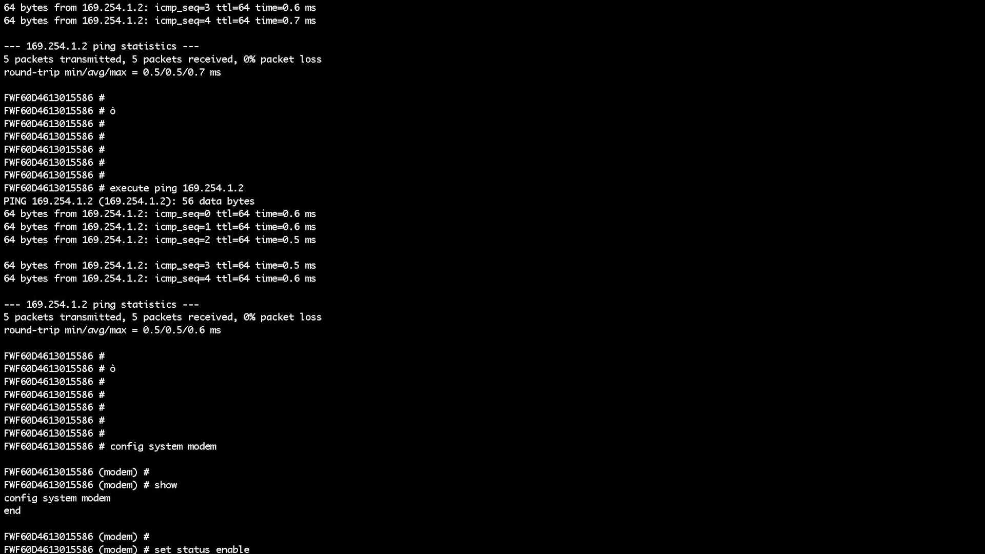
pyautogui.press('Return')
# Confirm status enable with show, end the modem config, and open the FortiExtender page.
pyautogui.press('Return')
pyautogui.write('show')
pyautogui.press('Return')
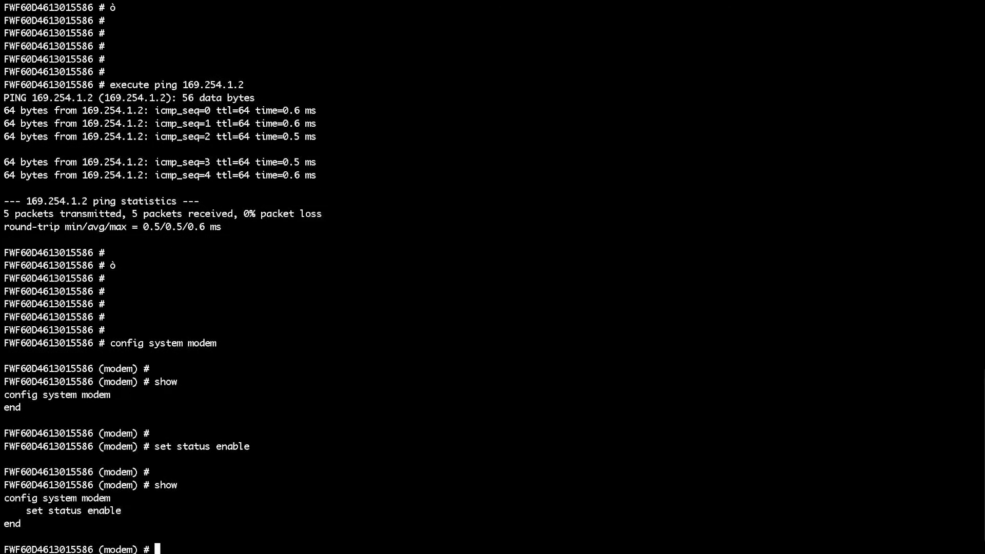
pyautogui.press('Return')
pyautogui.write('end')
pyautogui.press('Return')
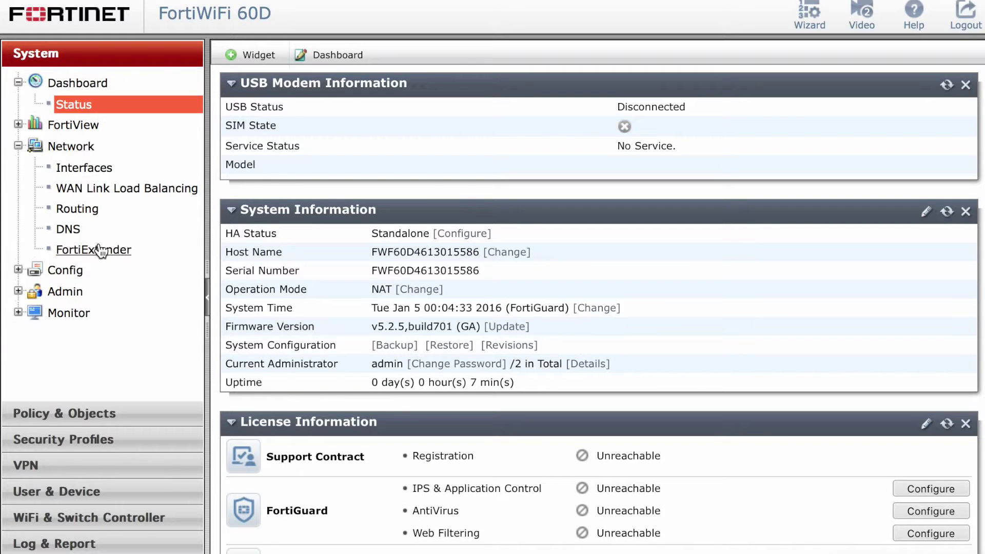
pyautogui.click(100, 250)
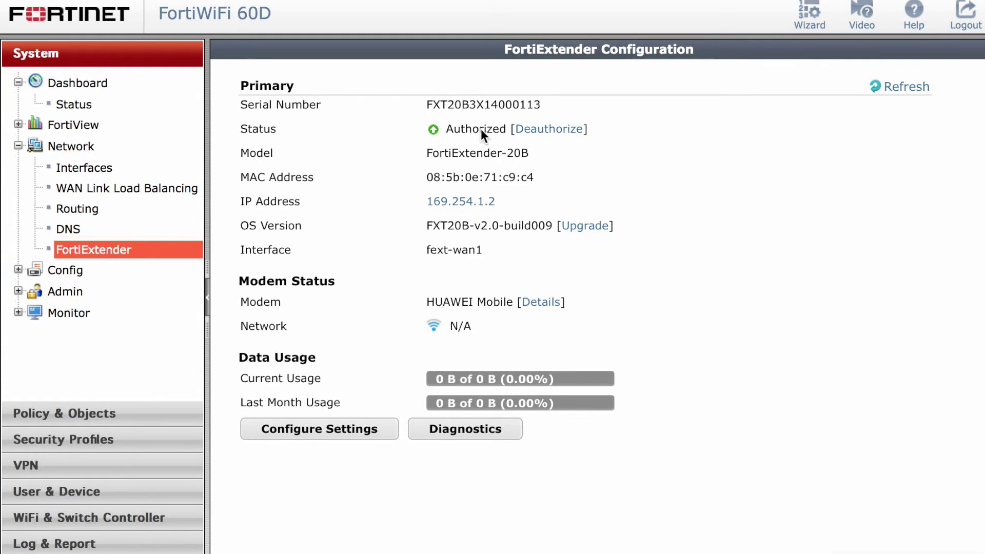
pyautogui.doubleClick(454, 154)
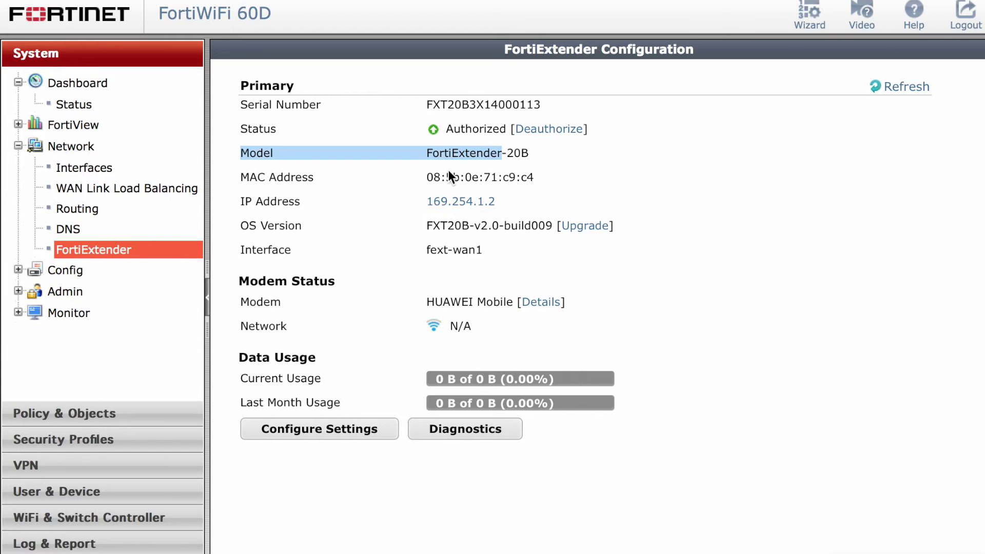
pyautogui.click(469, 180)
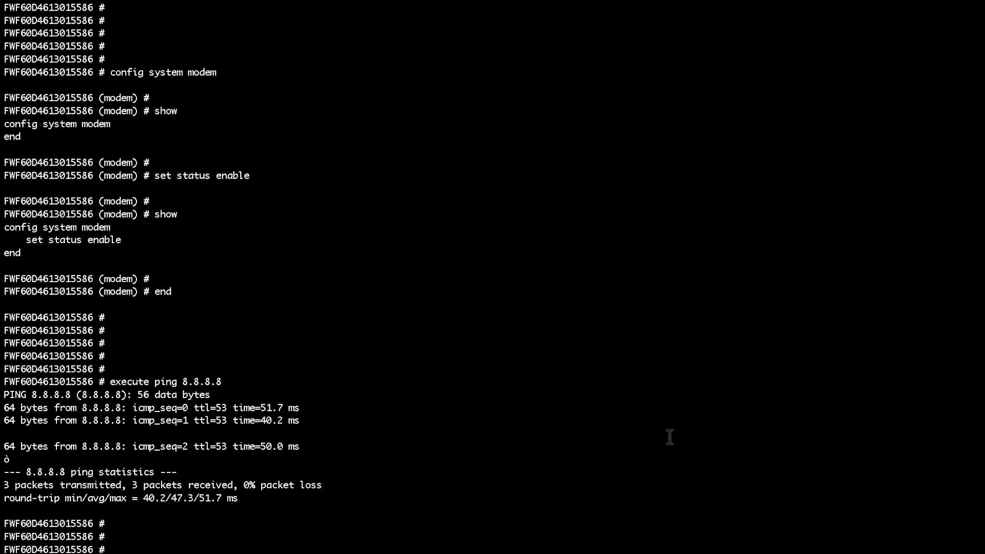
# Ping 8.8.8.8, then list the full routing table showing the default route via fext-wan1.
pyautogui.press('Return')
pyautogui.press('Return')
pyautogui.press('Return')
pyautogui.press('Return')
pyautogui.write('execute ping')
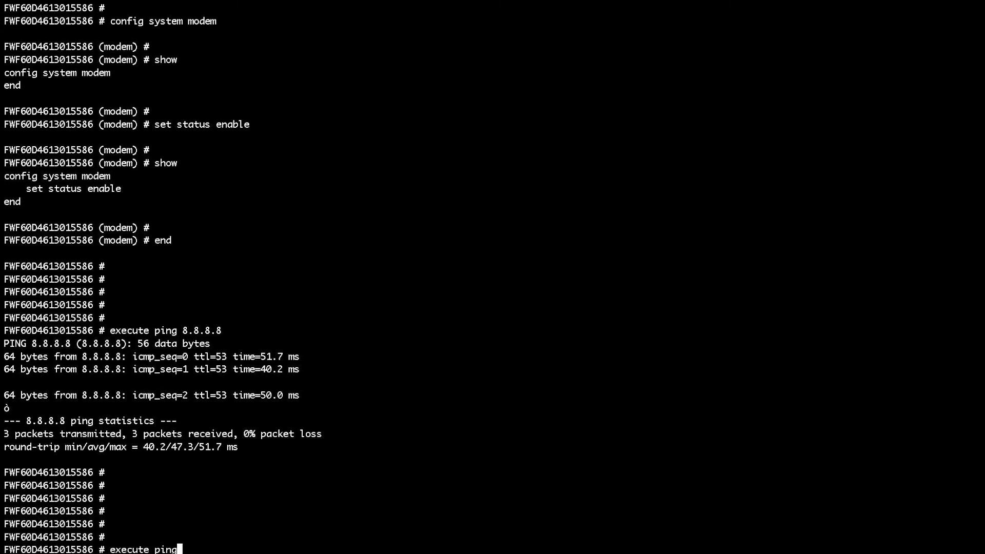
pyautogui.write(' 8.8.8.8')
pyautogui.press('Return')
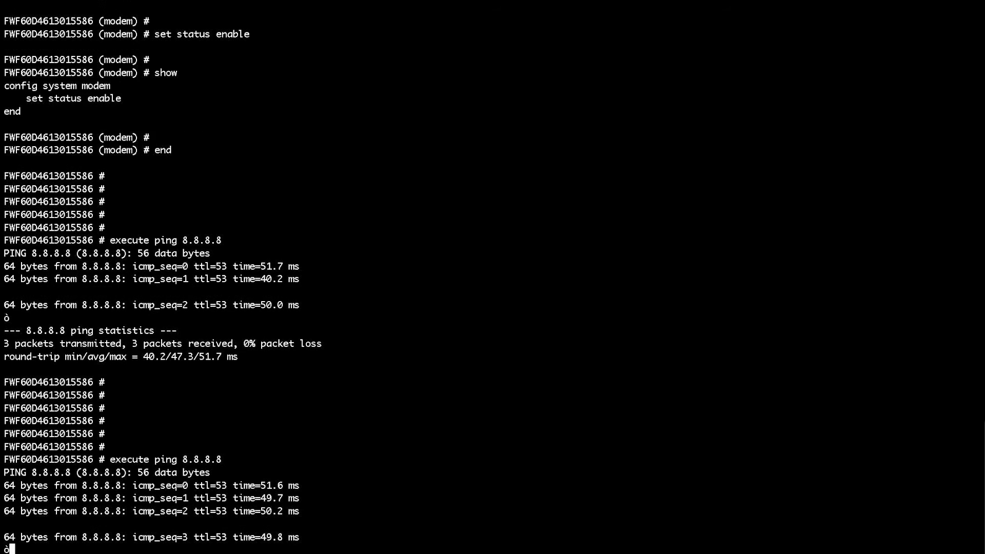
pyautogui.hotkey('ctrl', 'c')
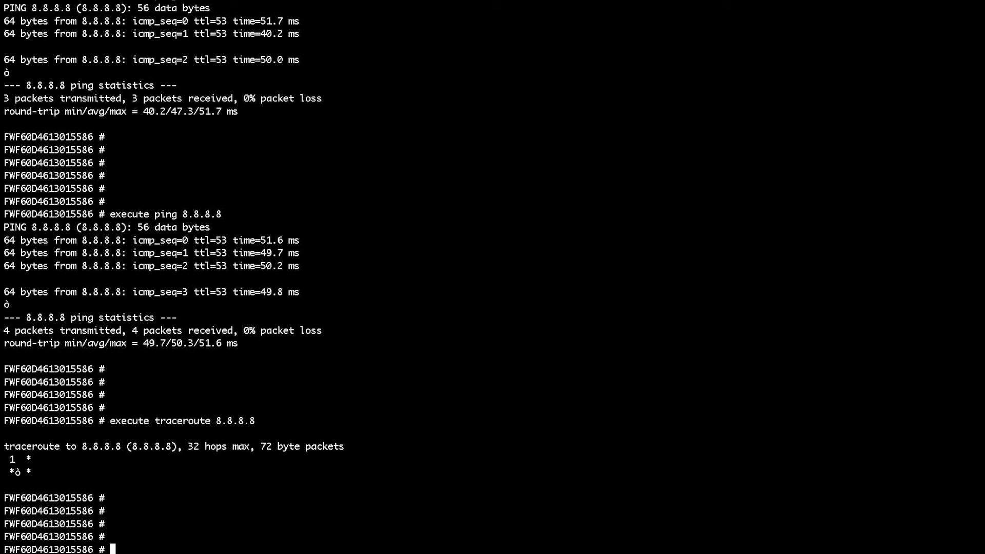
pyautogui.write('get router info')
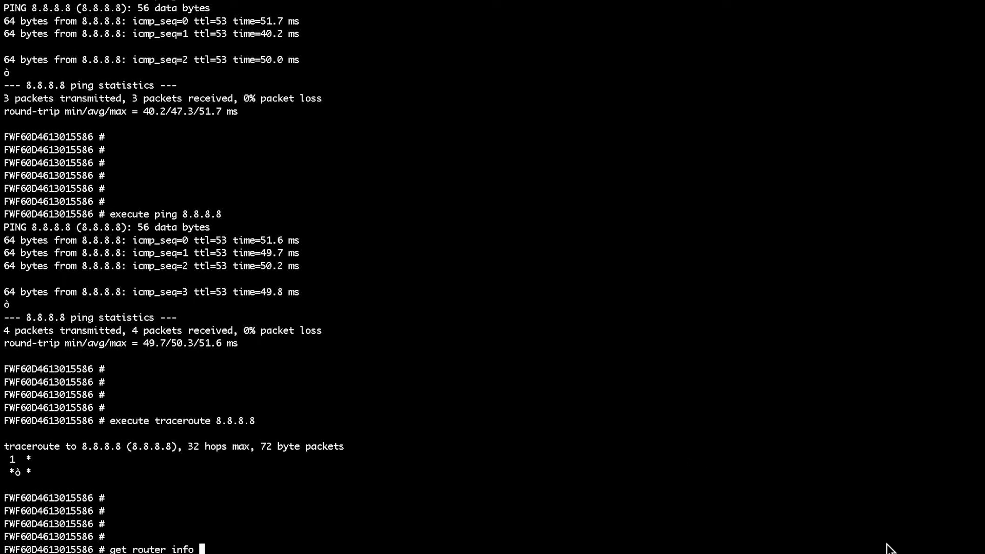
pyautogui.write(' routing-table ')
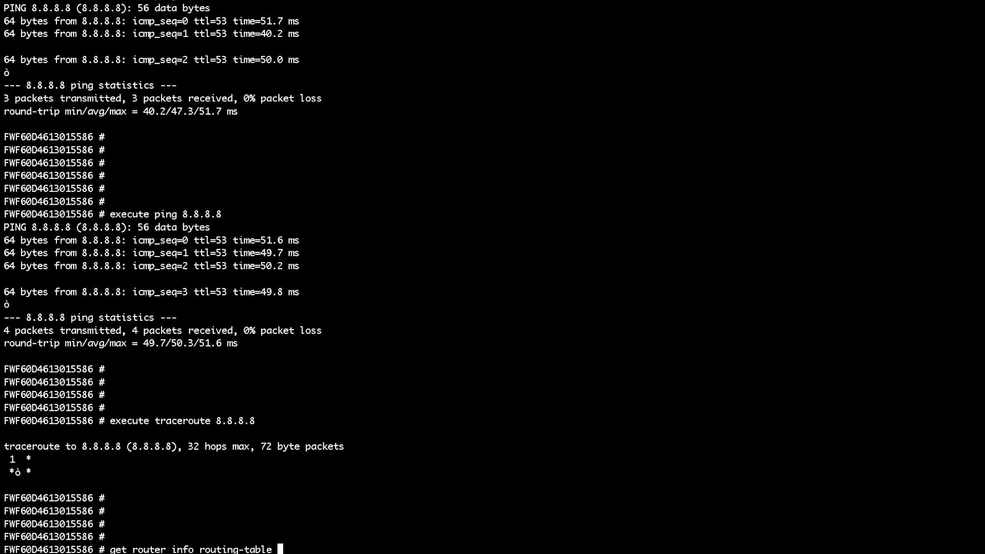
pyautogui.write('all')
pyautogui.press('Return')
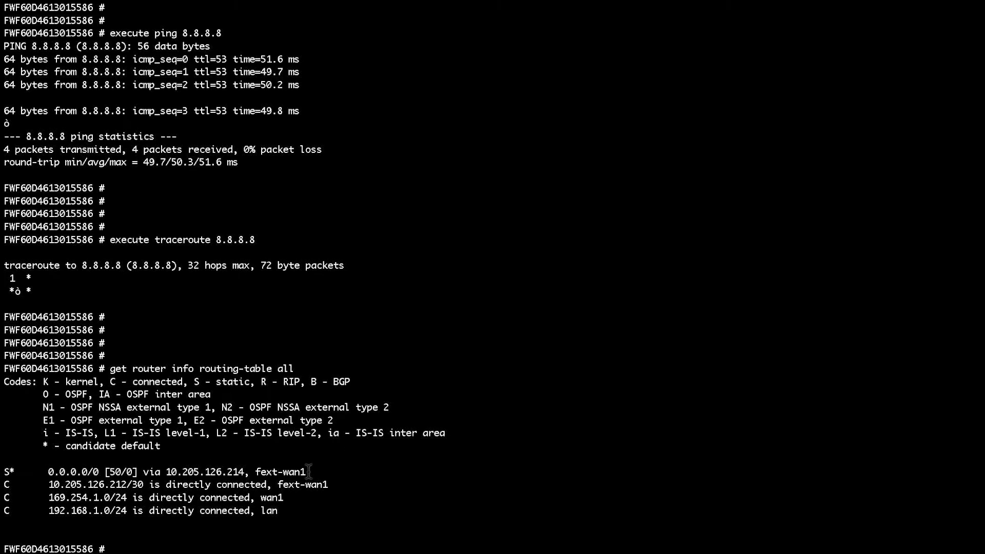
pyautogui.moveTo(308, 472); pyautogui.dragTo(3, 365)
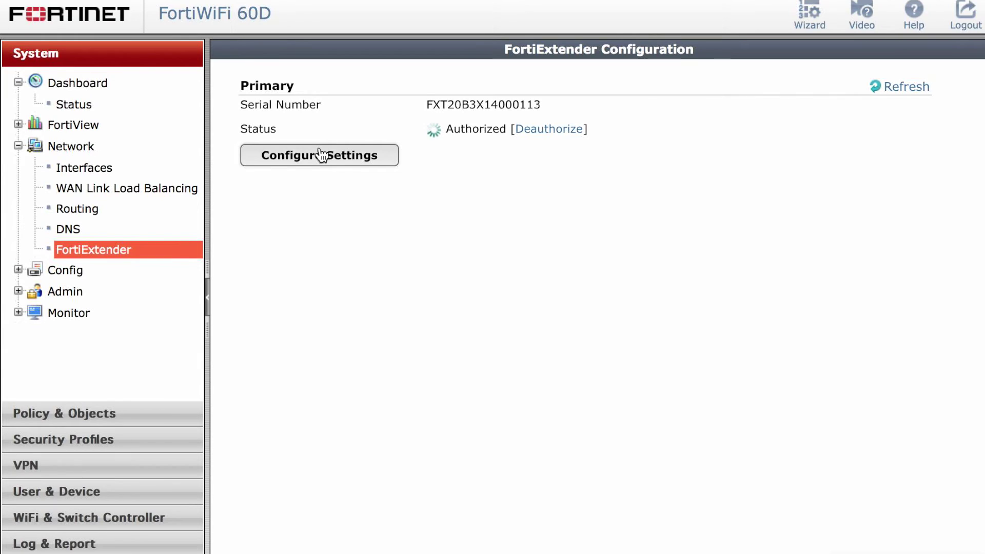
# Review the extender's modem settings, including General and CDMA sections, and close without saving.
pyautogui.click(321, 155)
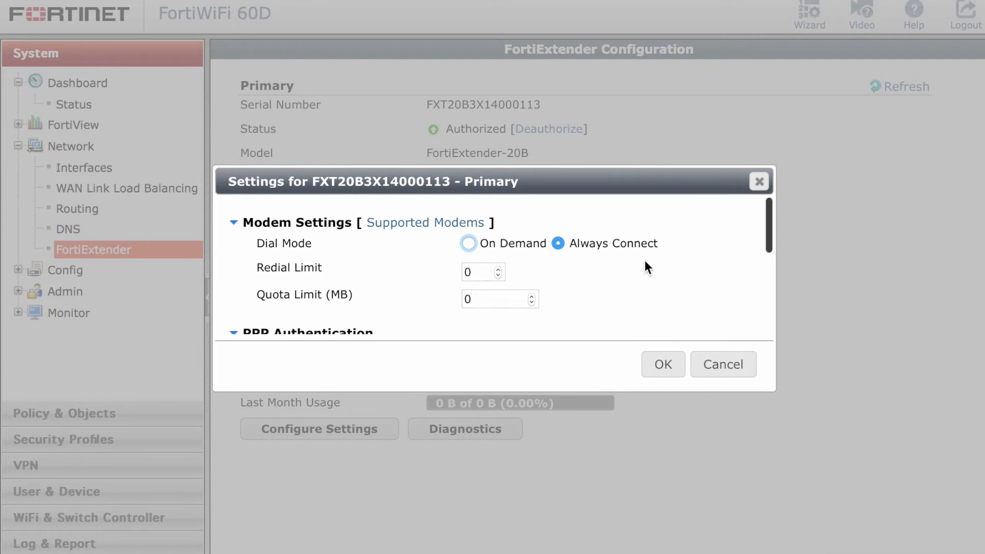
pyautogui.scroll(-3, 645, 263)
pyautogui.scroll(-3, 646, 263)
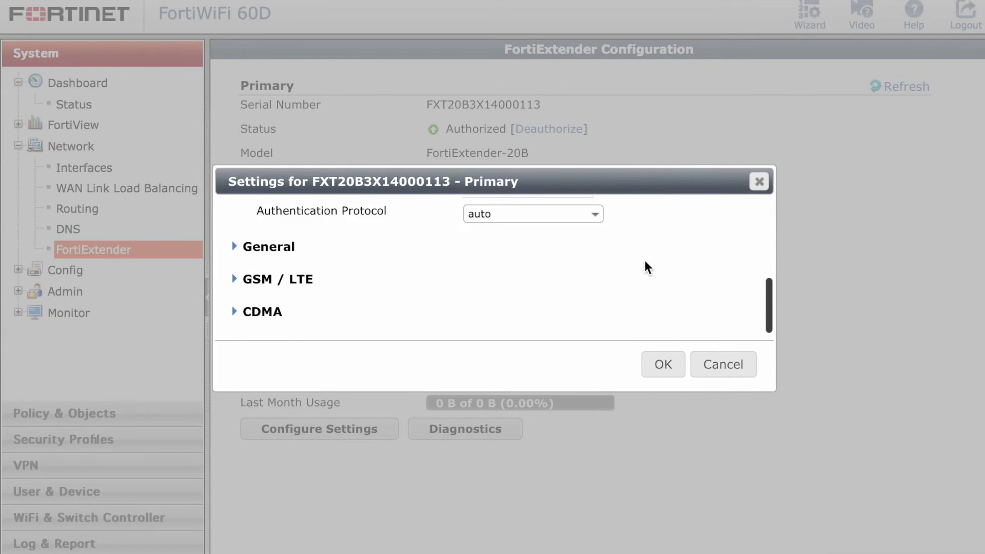
pyautogui.scroll(3, 645, 262)
pyautogui.scroll(2, 645, 262)
pyautogui.scroll(-4, 646, 263)
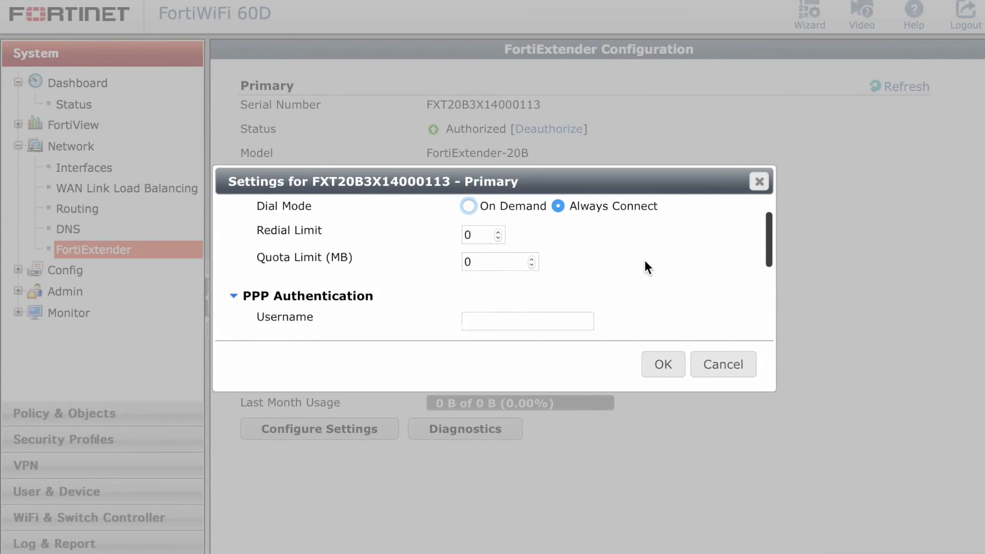
pyautogui.scroll(-2, 644, 263)
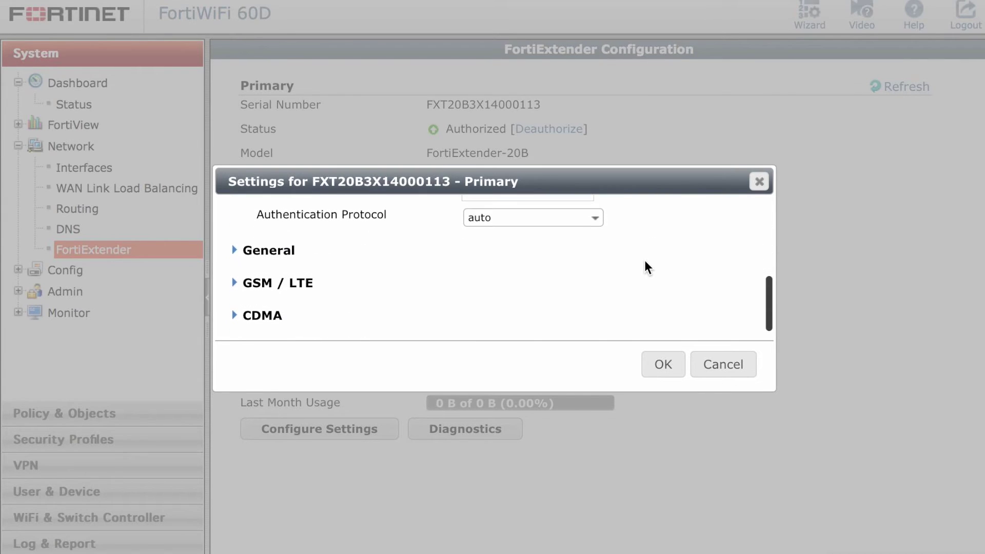
pyautogui.click(251, 251)
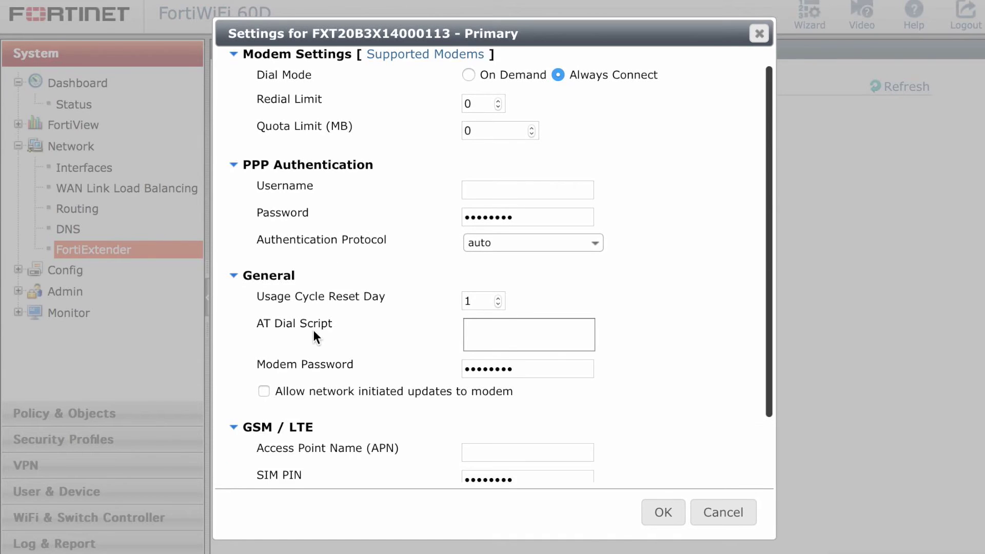
pyautogui.scroll(-3, 313, 330)
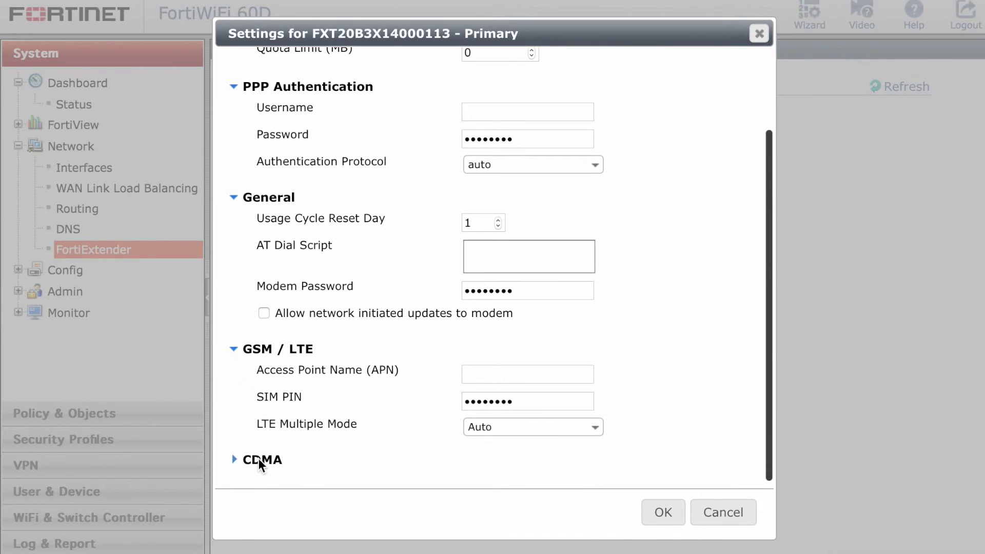
pyautogui.click(258, 459)
pyautogui.scroll(-7, 341, 384)
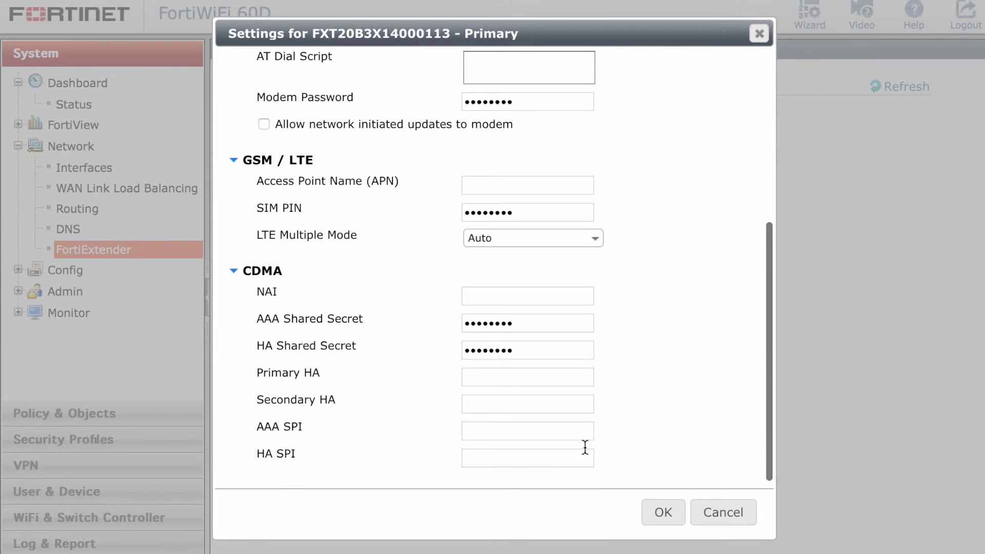
pyautogui.click(719, 514)
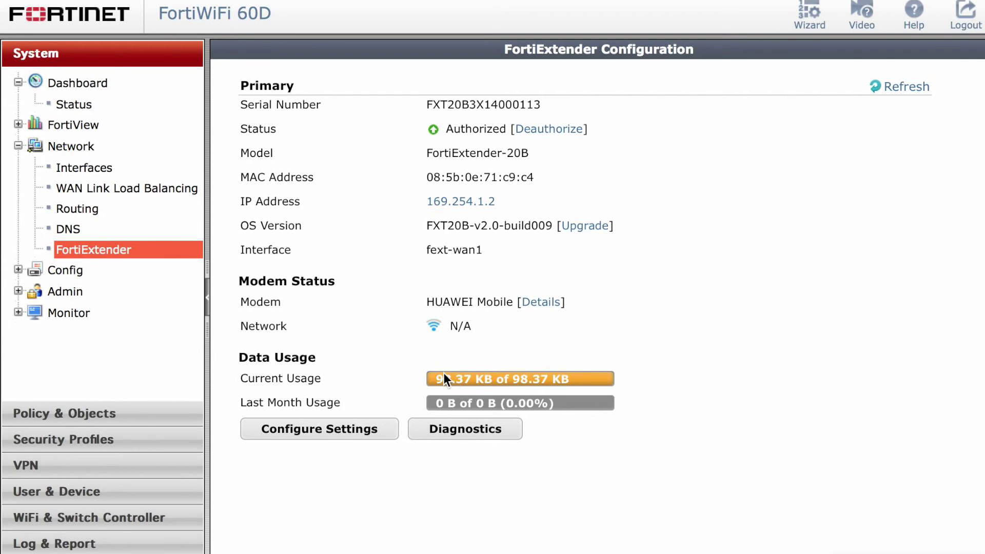
# Start a new IPv4 policy with incoming lan, source all, and outgoing fext-wan1.
pyautogui.click(51, 413)
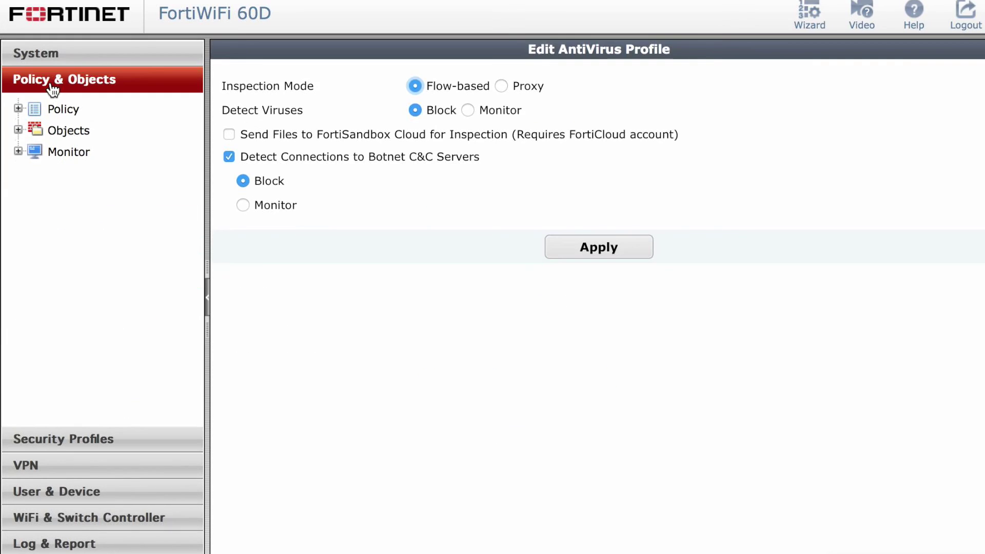
pyautogui.click(70, 132)
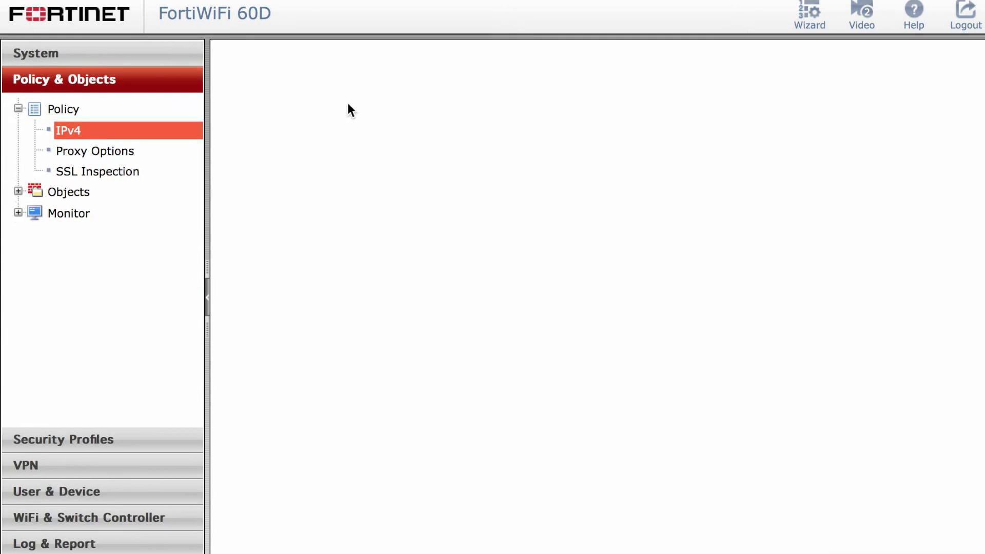
pyautogui.click(276, 56)
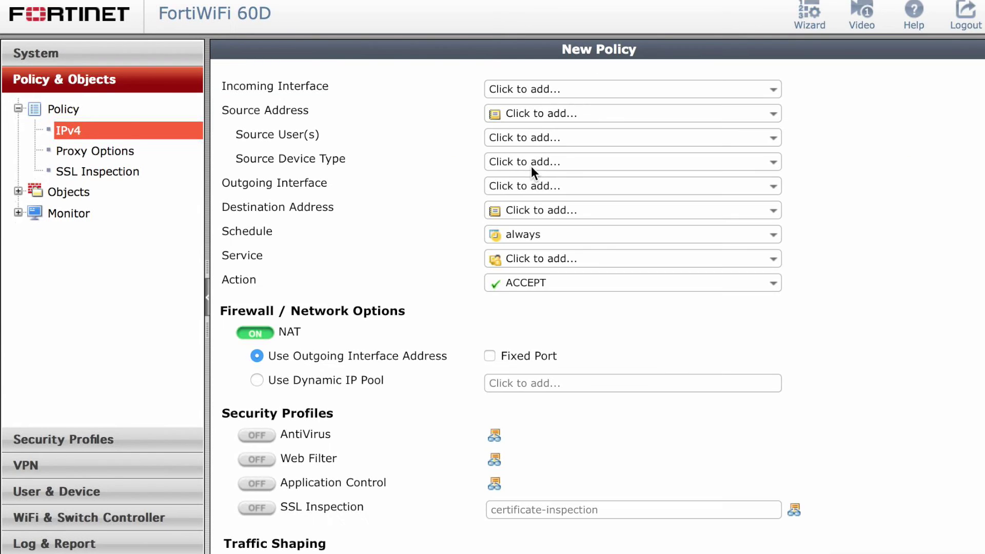
pyautogui.click(522, 88)
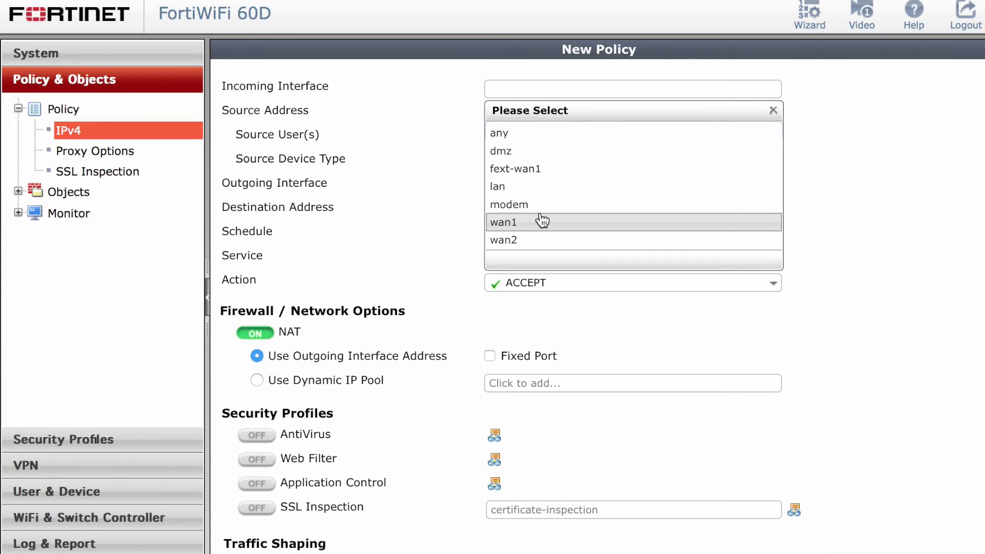
pyautogui.click(542, 187)
pyautogui.click(523, 114)
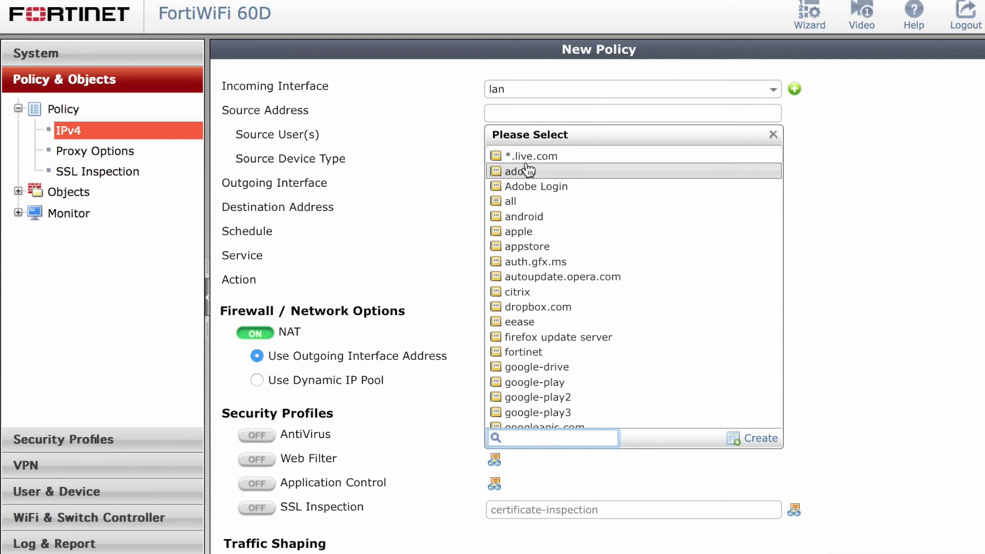
pyautogui.click(523, 195)
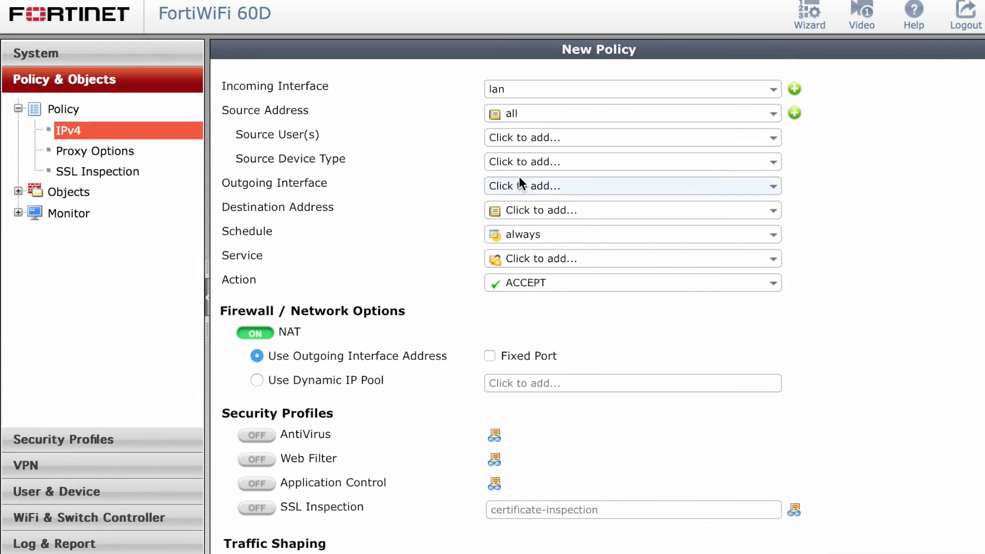
pyautogui.click(518, 186)
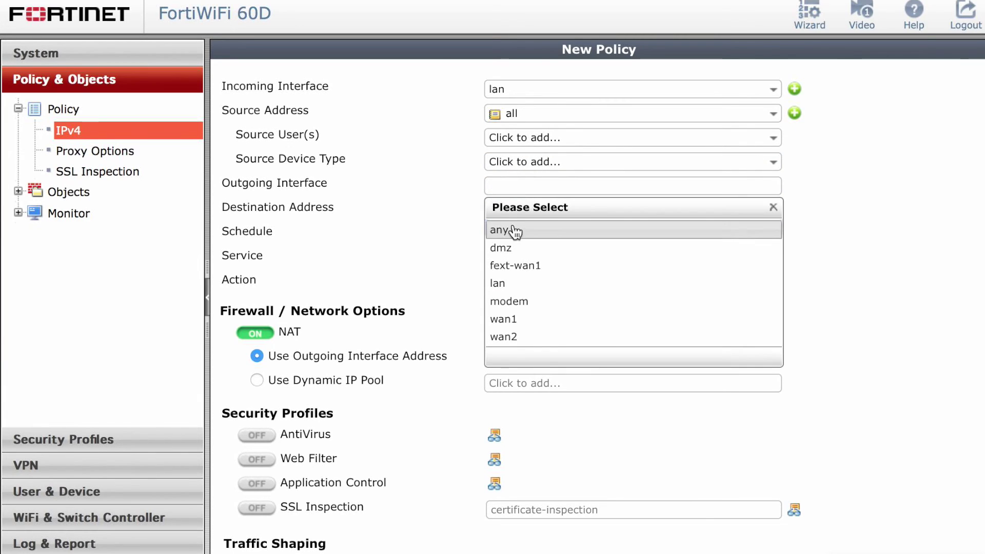
pyautogui.click(540, 266)
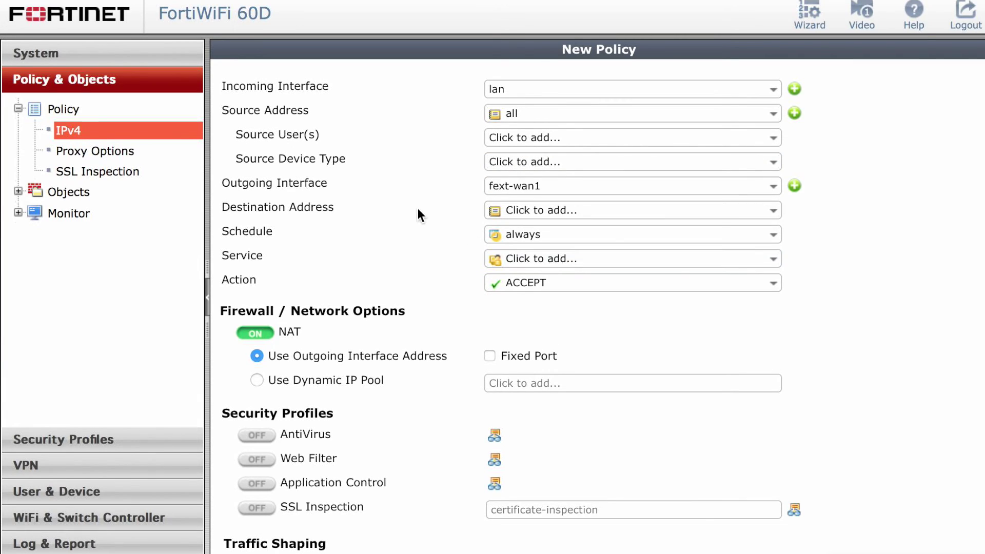
# Set destination all and service ALL, then save the policy.
pyautogui.click(510, 215)
pyautogui.click(523, 301)
pyautogui.click(531, 262)
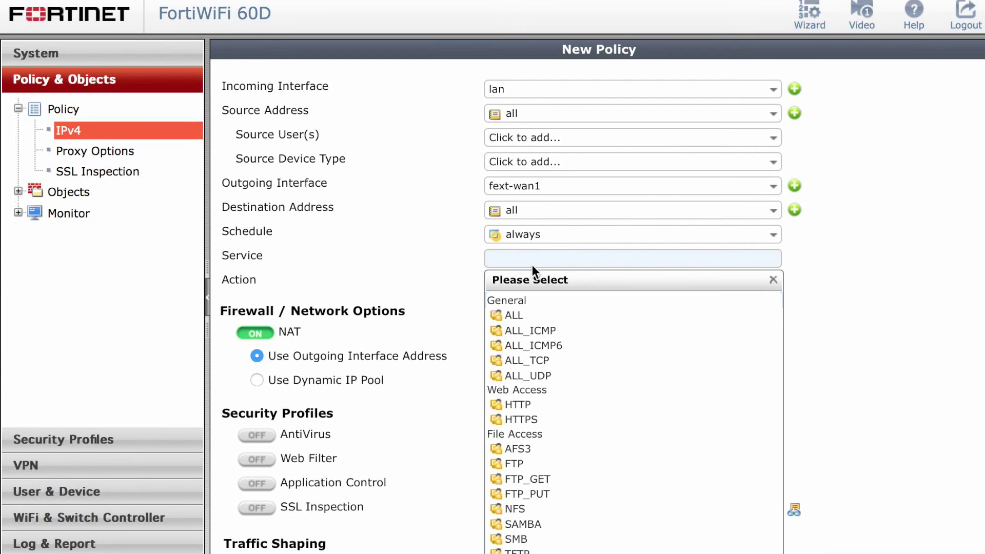
pyautogui.click(519, 312)
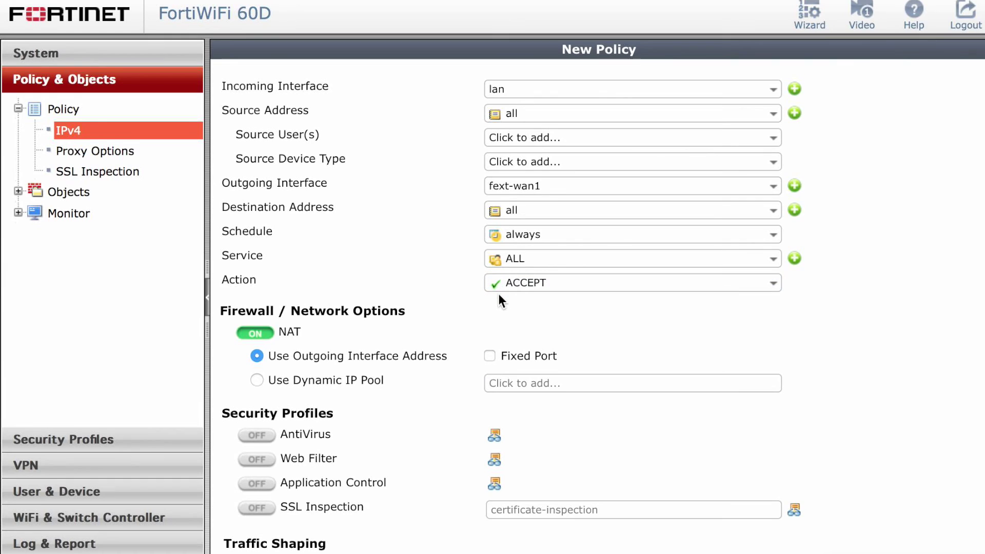
pyautogui.scroll(-4, 499, 297)
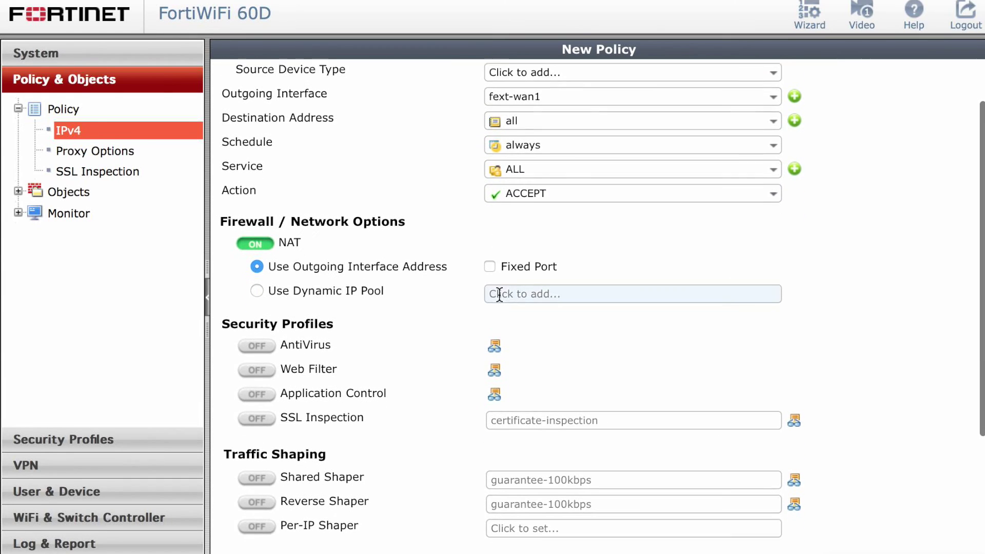
pyautogui.scroll(-6, 499, 295)
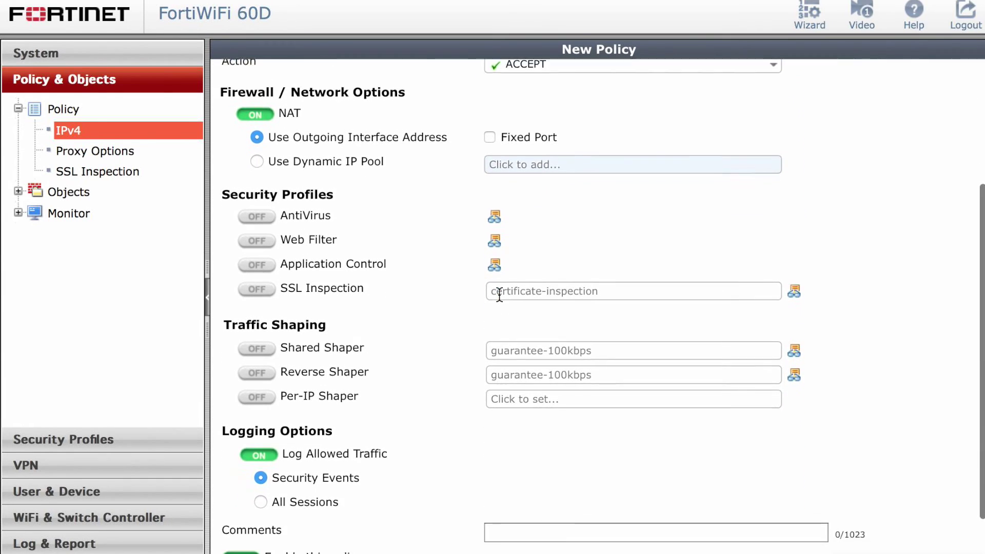
pyautogui.scroll(-1, 499, 295)
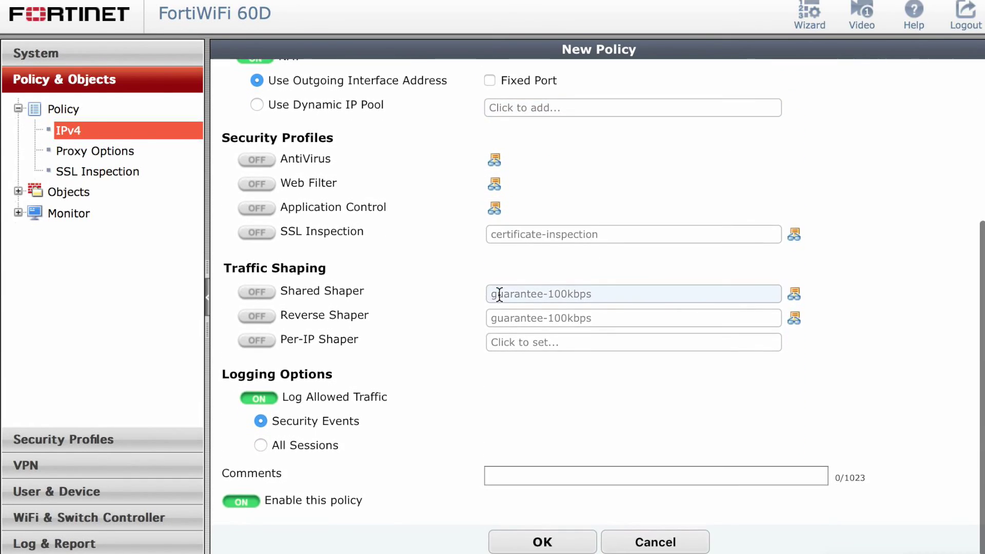
pyautogui.click(541, 544)
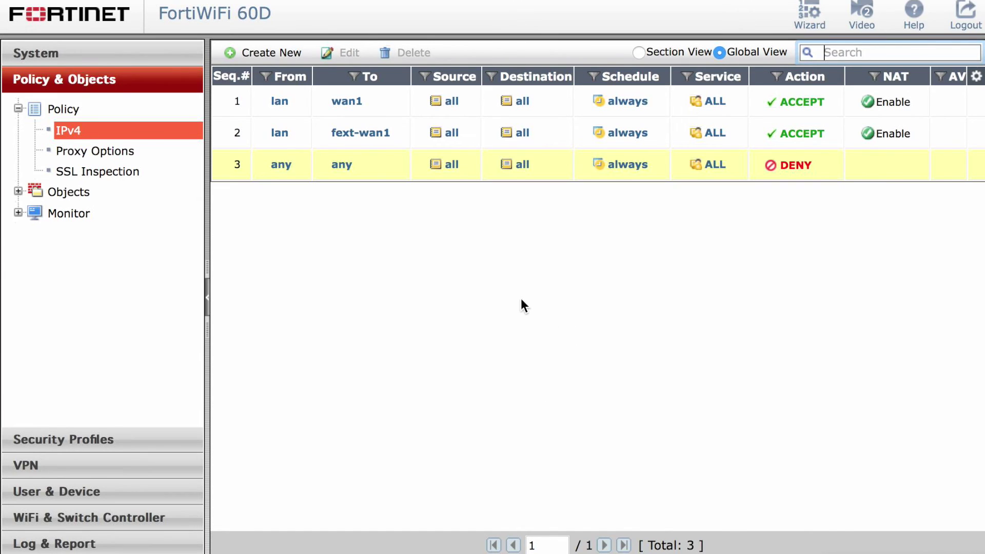
# Scroll the IPv4 policy table to the Count column and check policy 2's traffic.
pyautogui.hscroll(10, 357, 247)
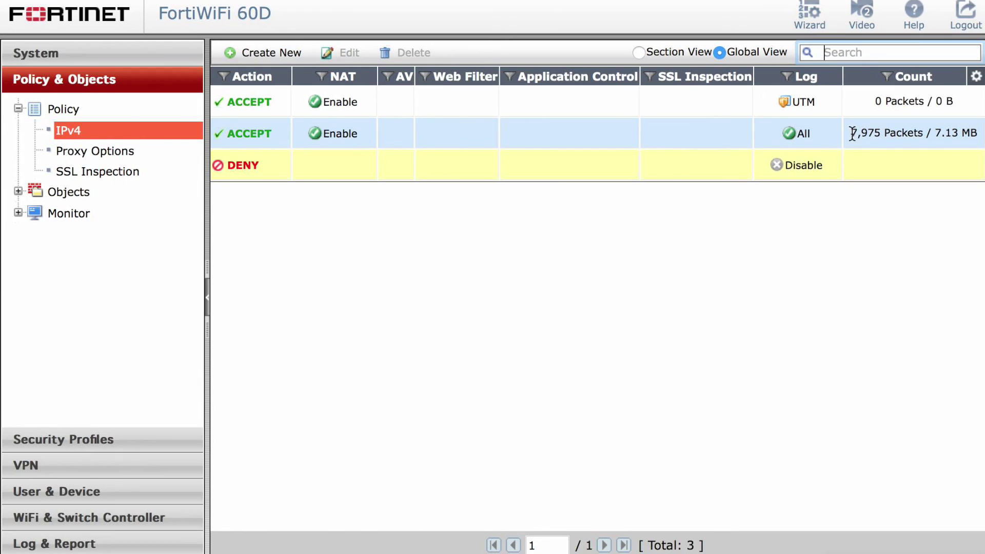
pyautogui.click(958, 133)
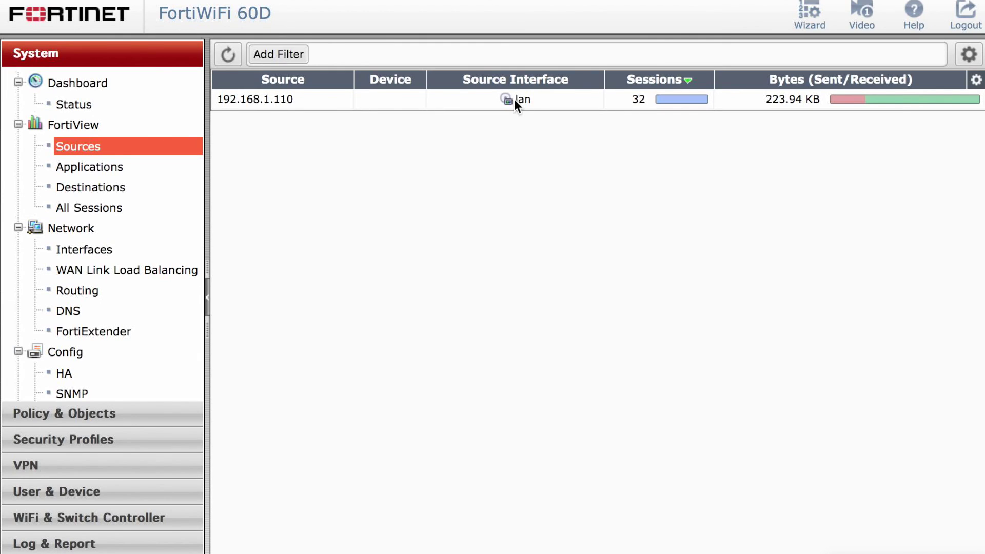
# Check that all of 192.168.1.110's destinations exit via fext-wan1, then return to the Interfaces list.
pyautogui.doubleClick(674, 99)
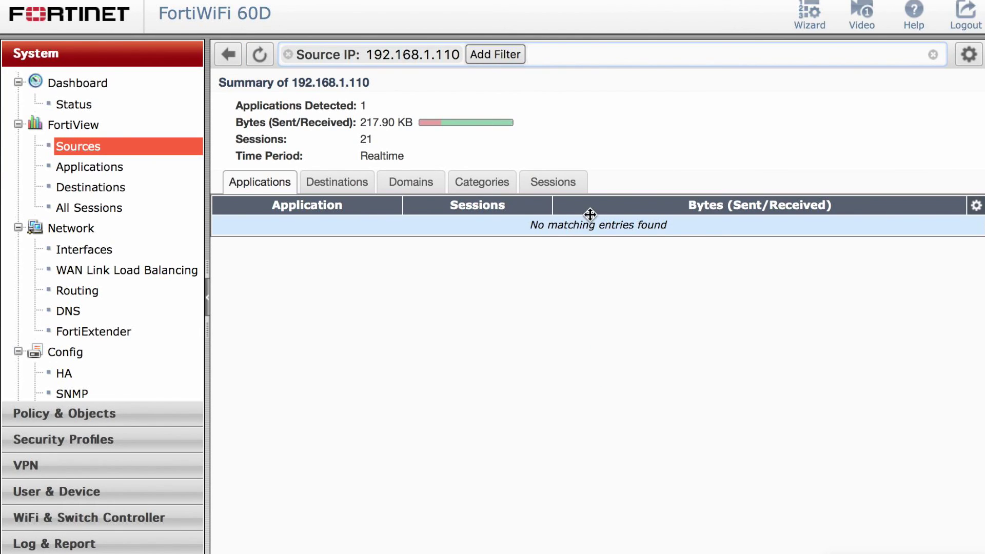
pyautogui.click(341, 187)
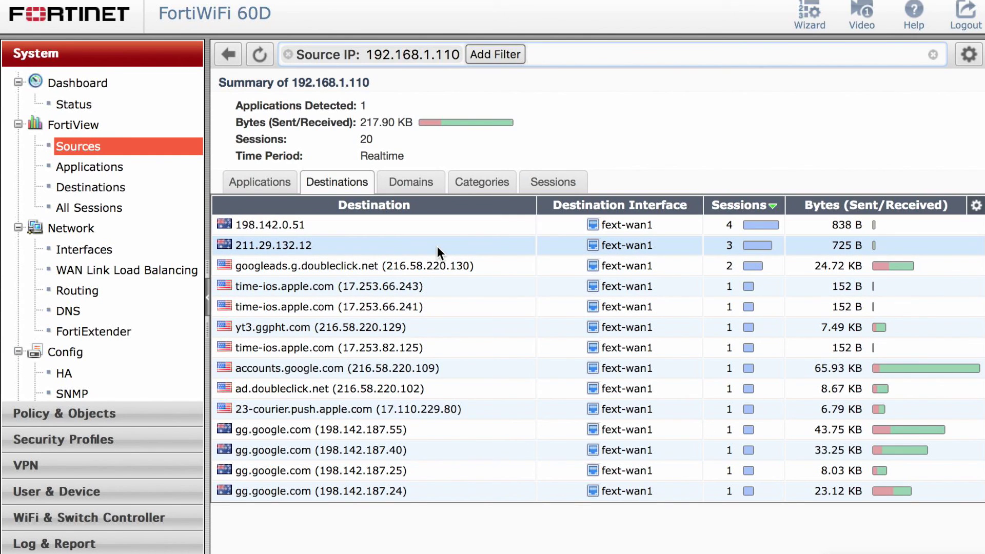
pyautogui.click(93, 165)
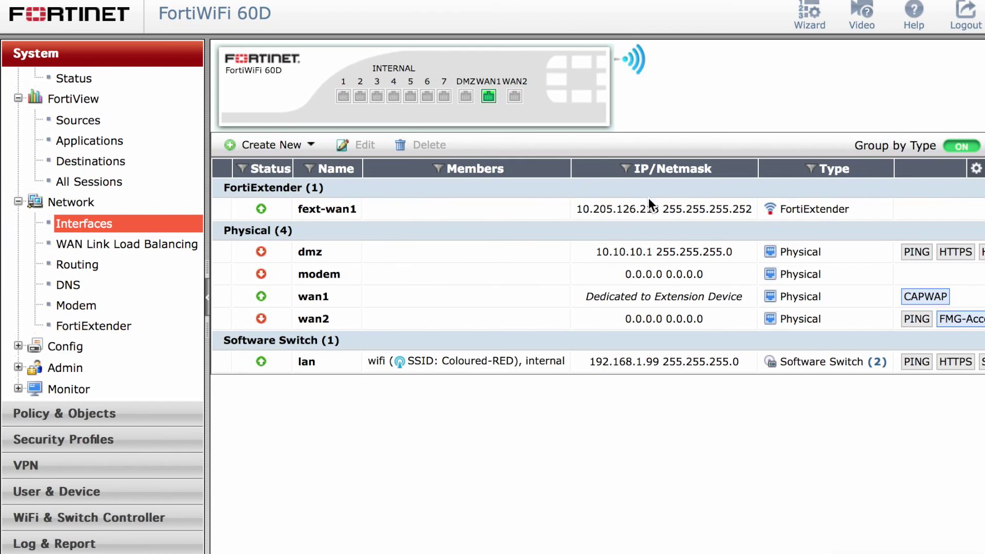
pyautogui.hscroll(6, 738, 208)
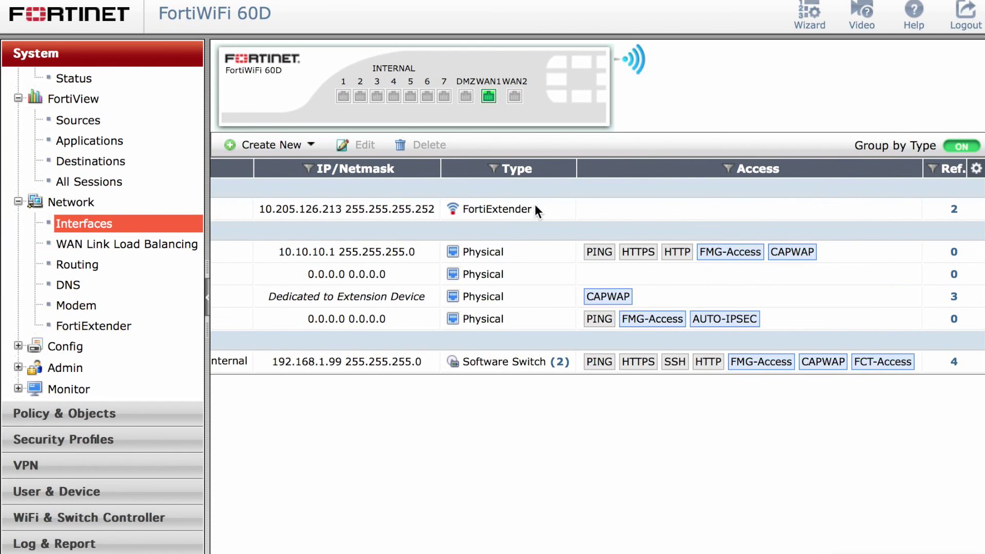
pyautogui.doubleClick(583, 206)
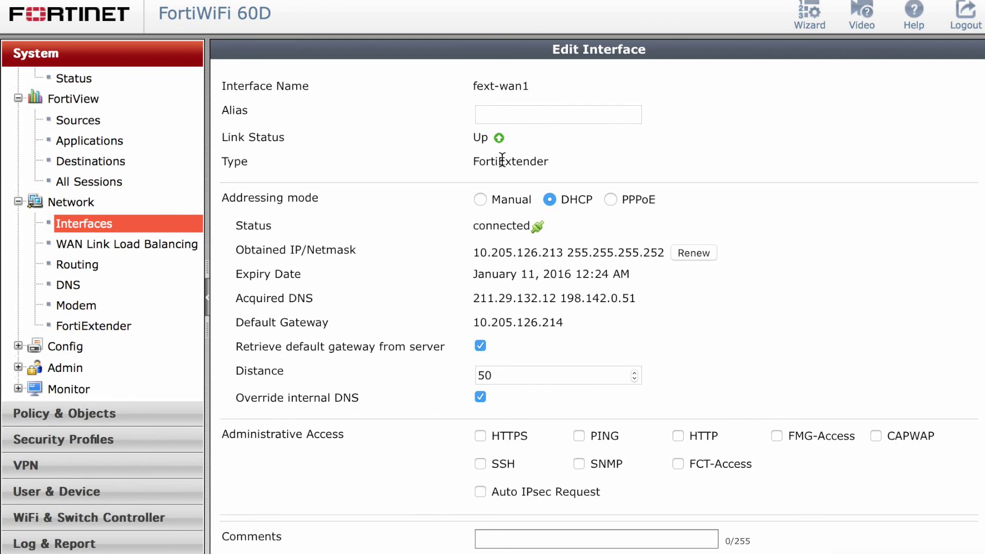
pyautogui.scroll(-2, 539, 295)
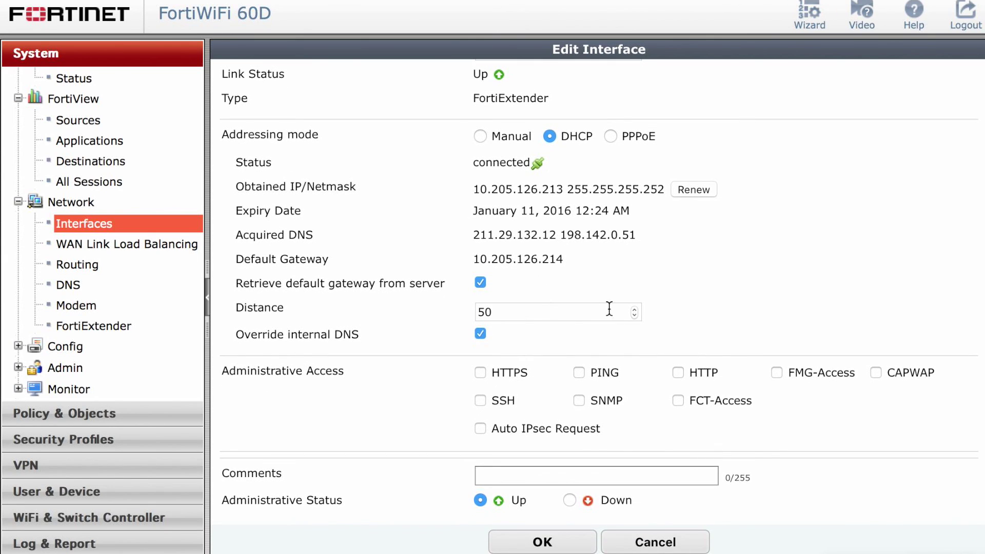
pyautogui.click(671, 541)
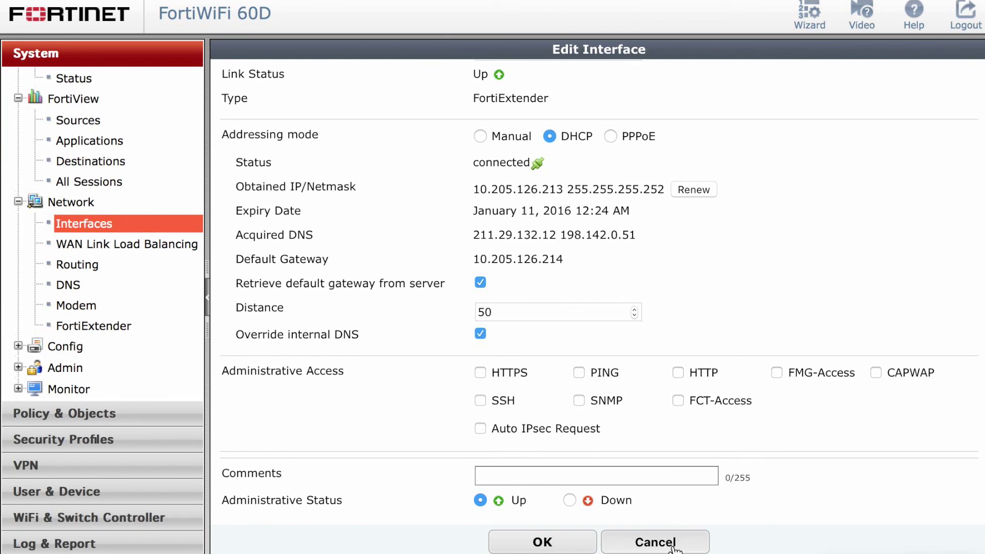